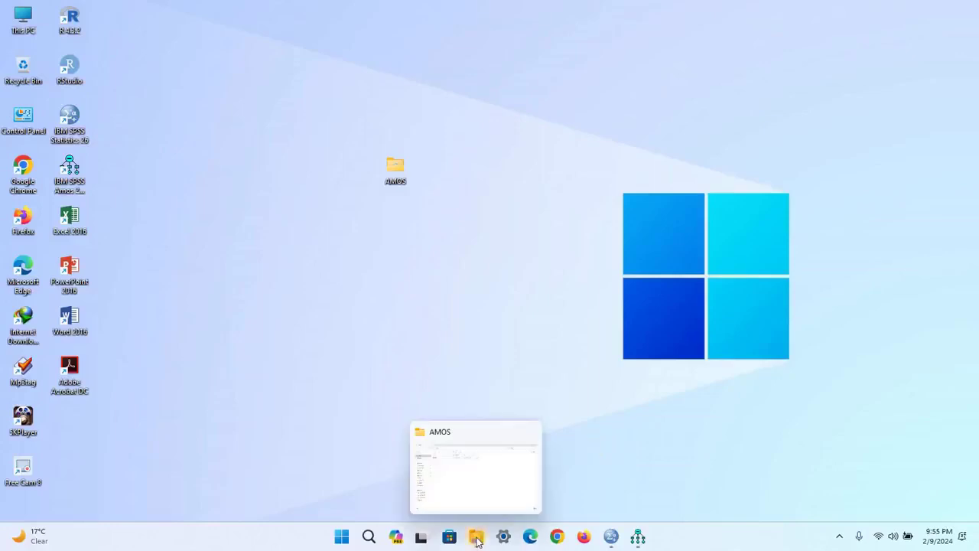
Step: Bring back the AMOS folder window and open the DATA file in SPSS Statistics
click(476, 536)
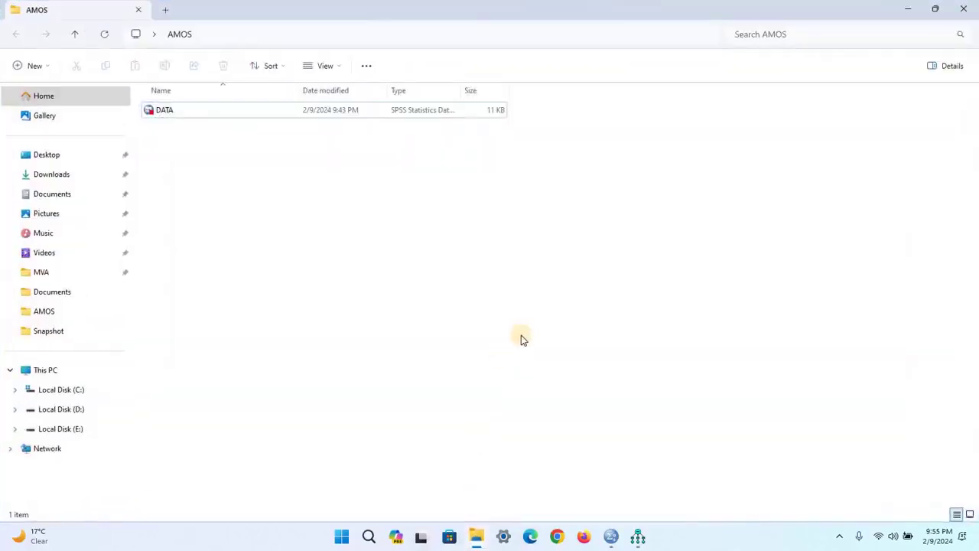
double_click(291, 114)
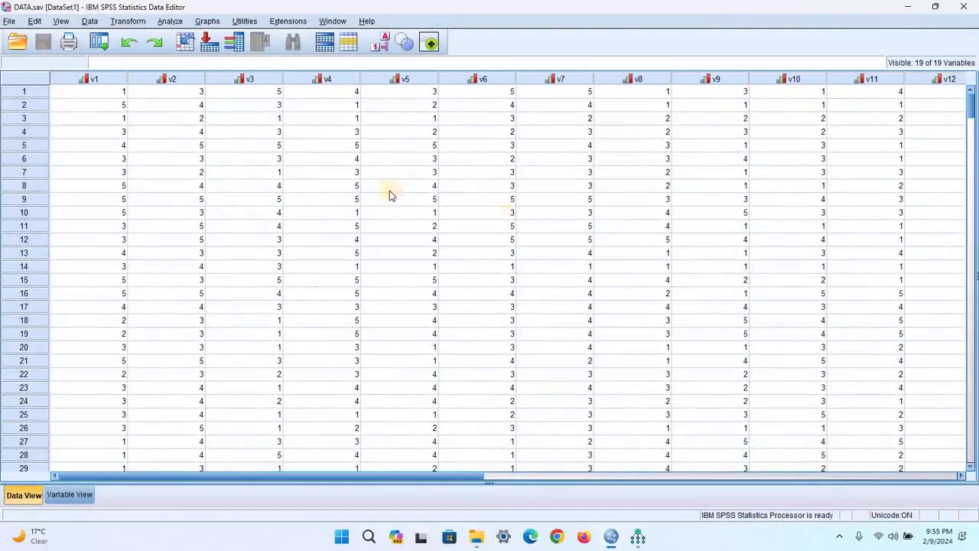
Step: In Edit > Options Output settings, set 'Variables in labels shown as' to Names and apply
click(34, 22)
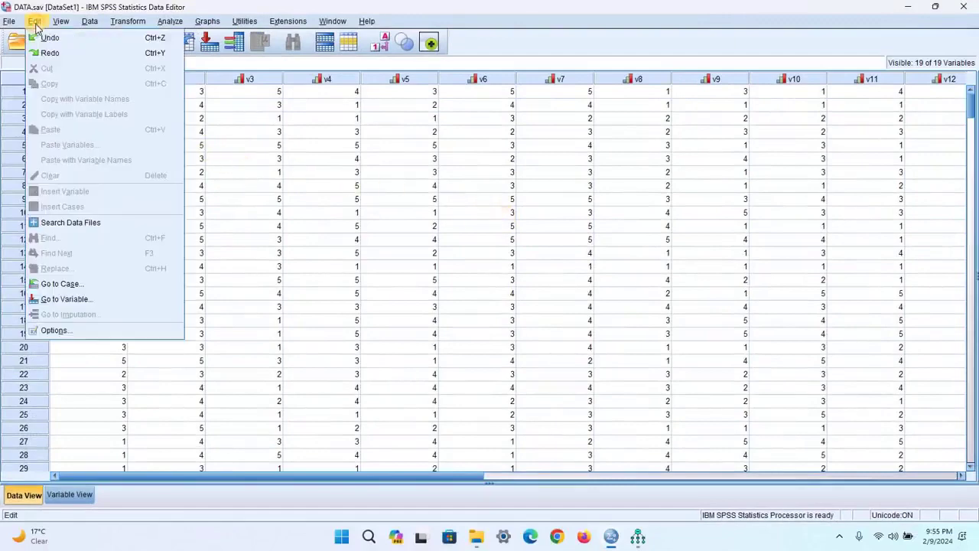
click(73, 329)
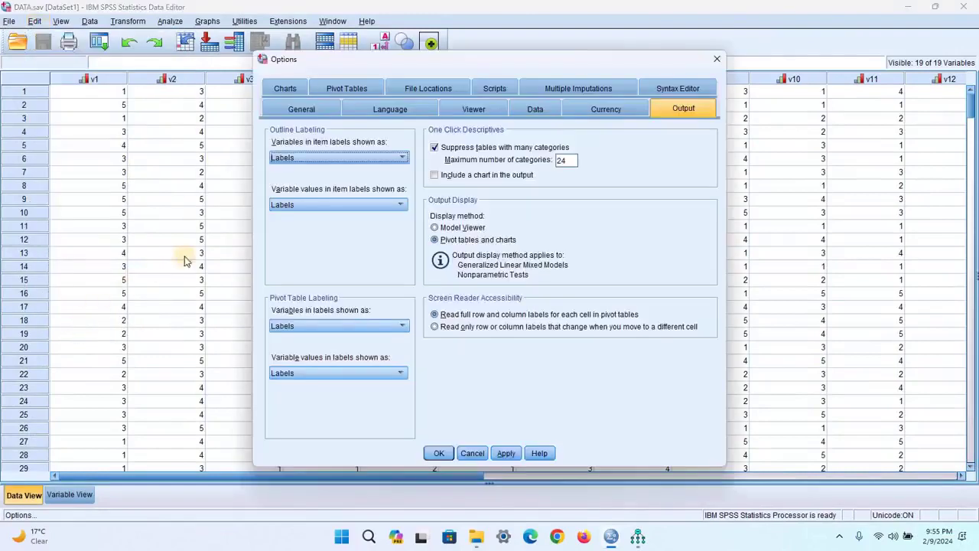
click(310, 107)
click(684, 108)
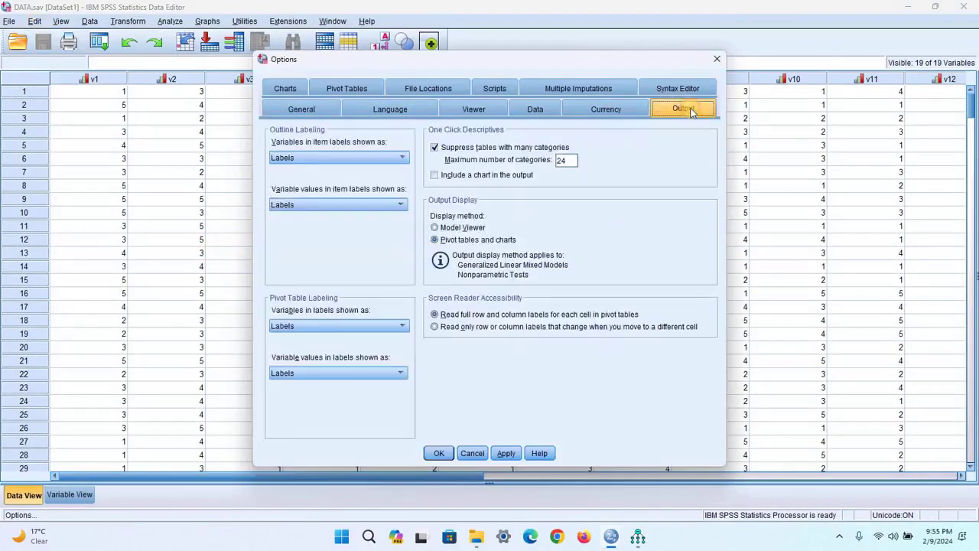
click(339, 327)
click(294, 350)
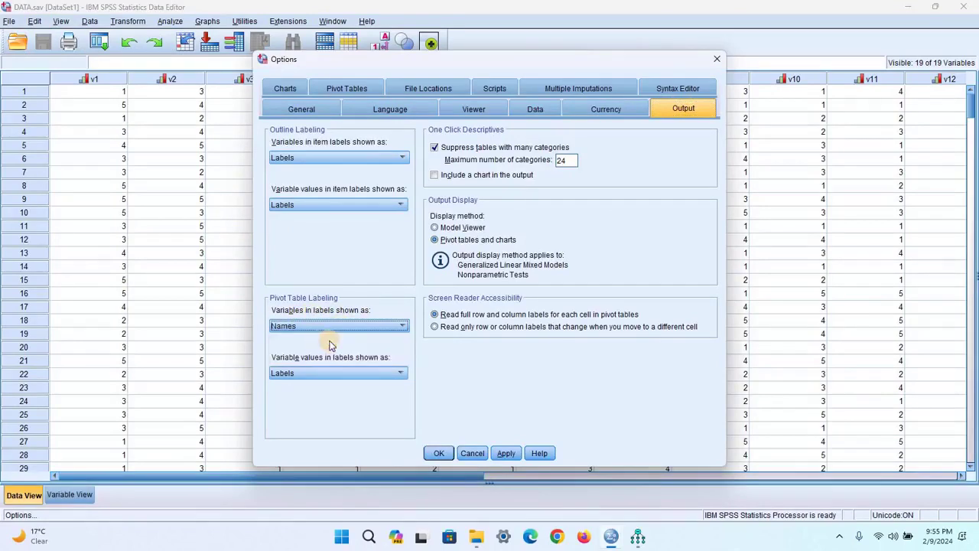
click(510, 454)
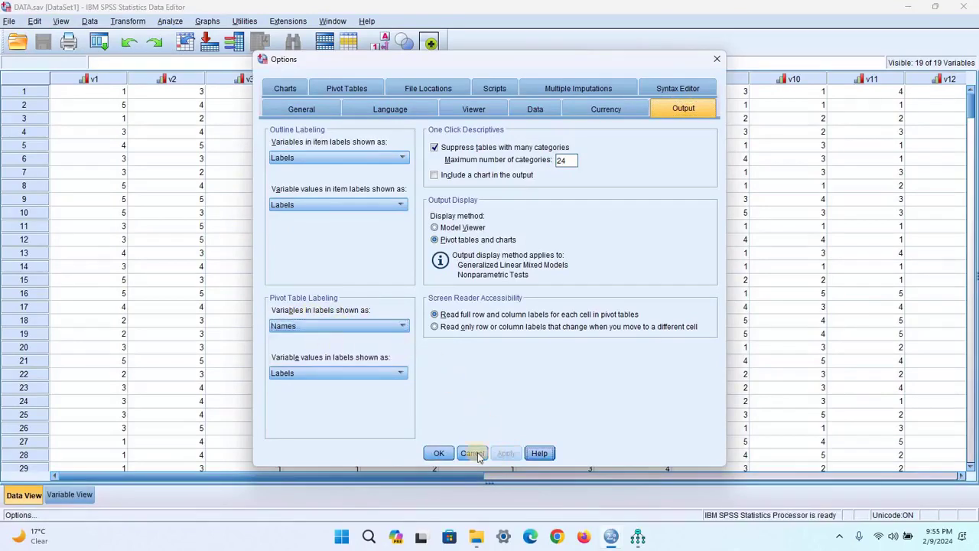
click(438, 452)
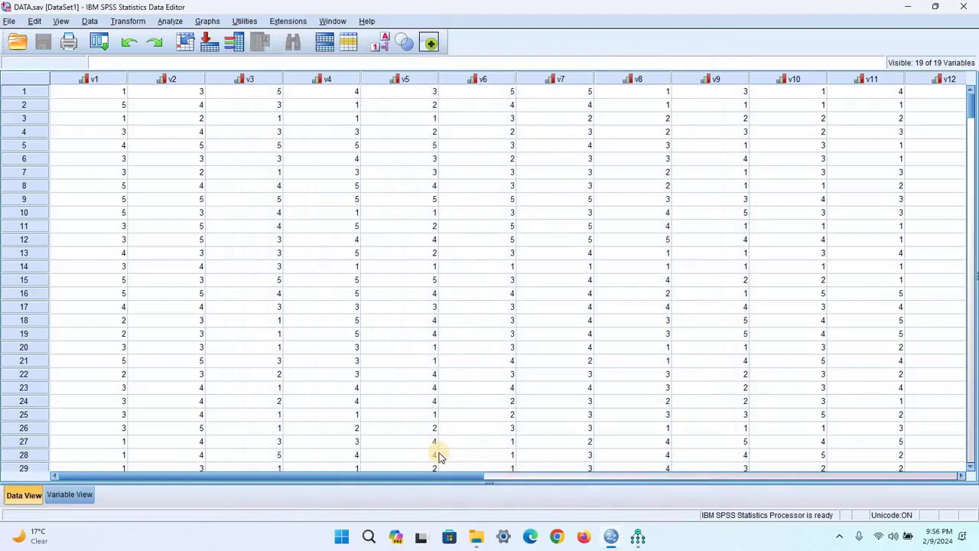
Step: Save the untitled Amos path diagram as 'A' in the Desktop AMOS folder
click(640, 538)
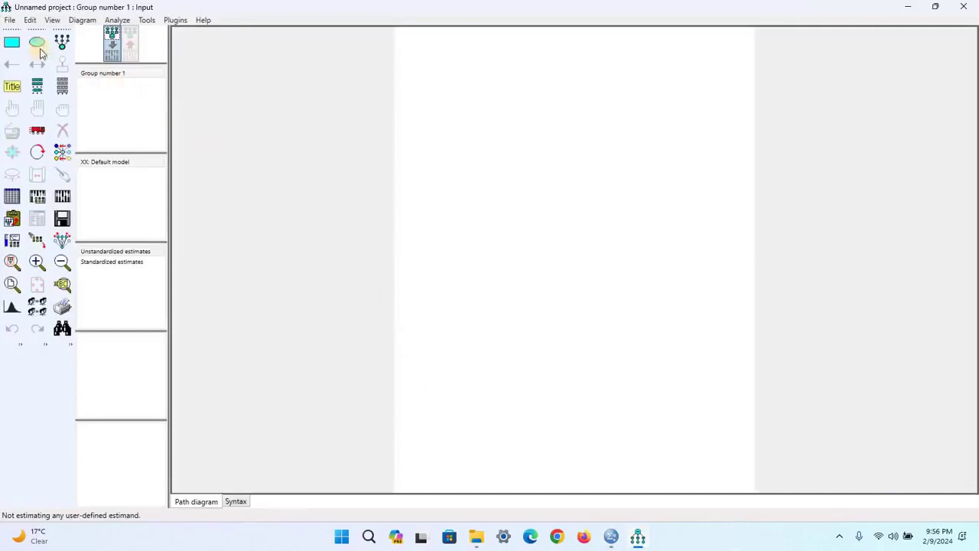
click(9, 22)
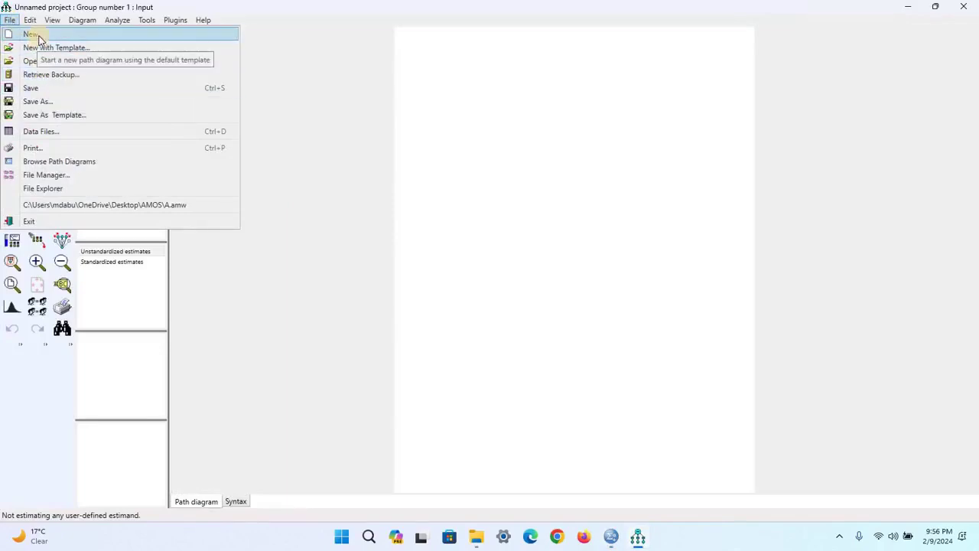
click(44, 88)
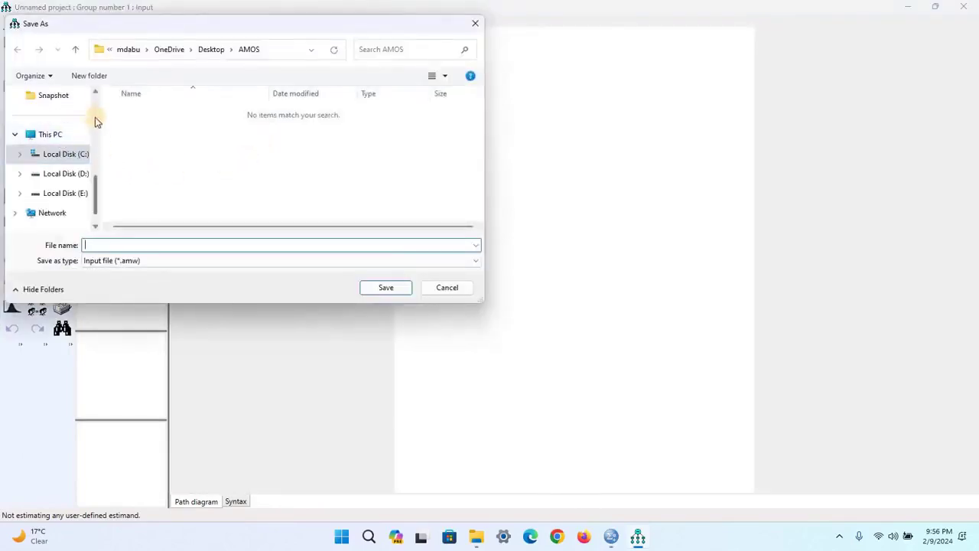
scroll(94, 107, up, 2)
scroll(94, 107, up, 2)
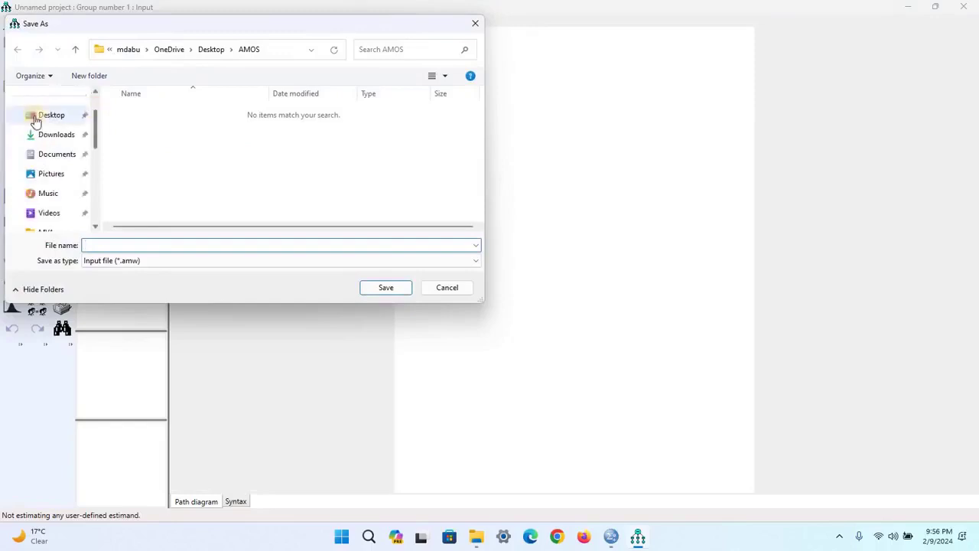
click(35, 115)
click(200, 119)
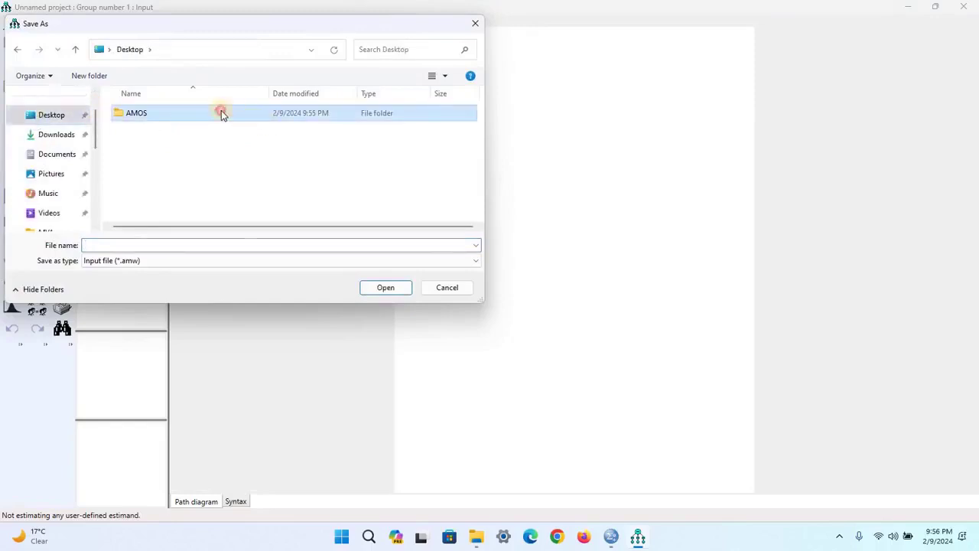
double_click(221, 112)
click(136, 246)
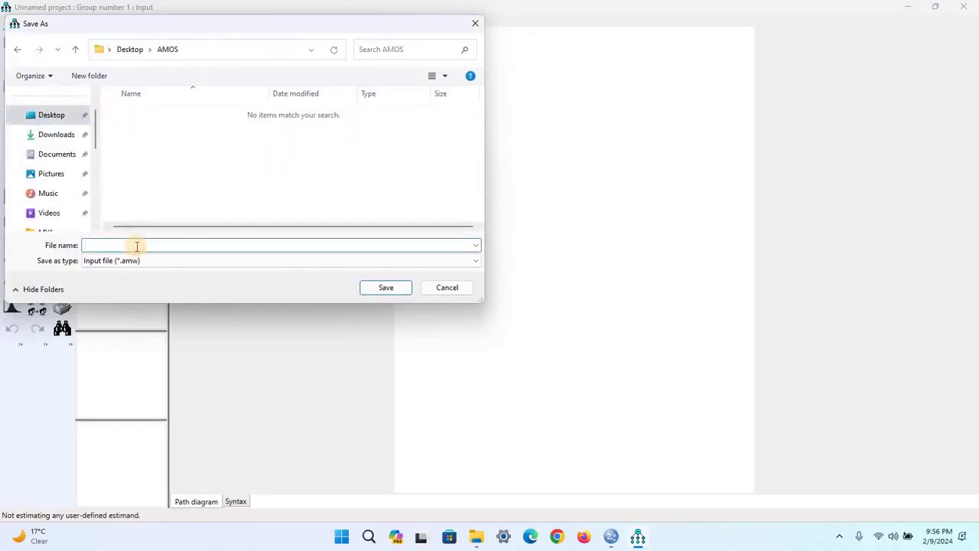
text(A)
click(374, 289)
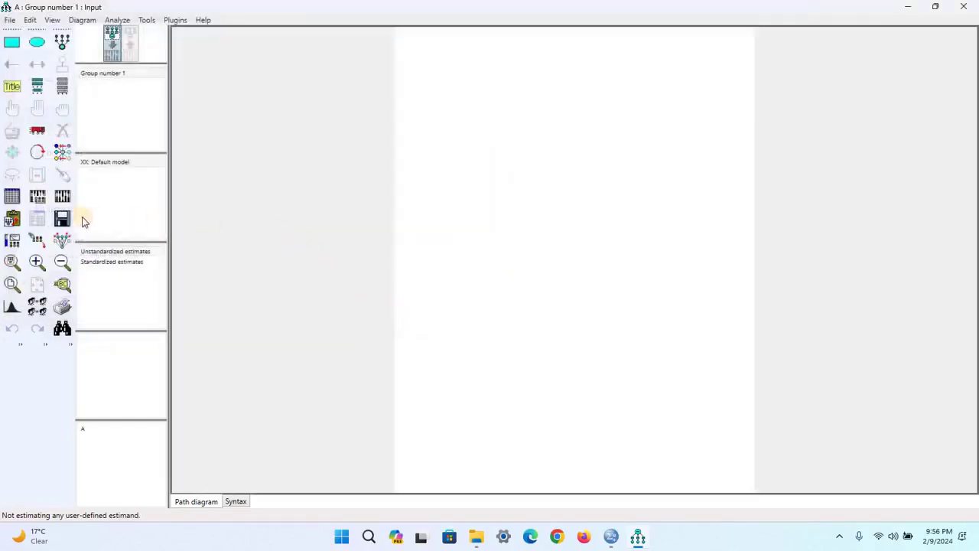
Step: Choose DATA.sav as the model's data file in Data Files
click(12, 197)
click(417, 288)
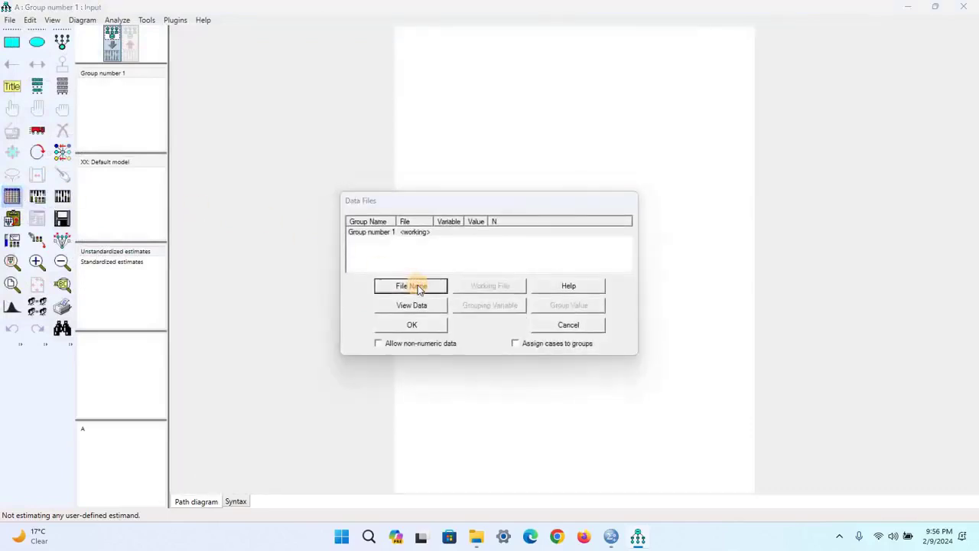
click(609, 313)
click(729, 481)
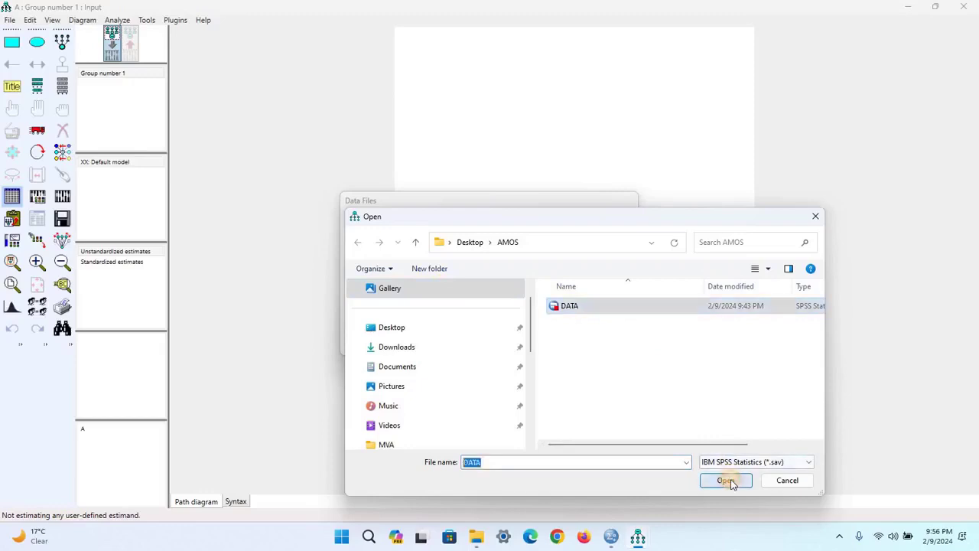
click(406, 327)
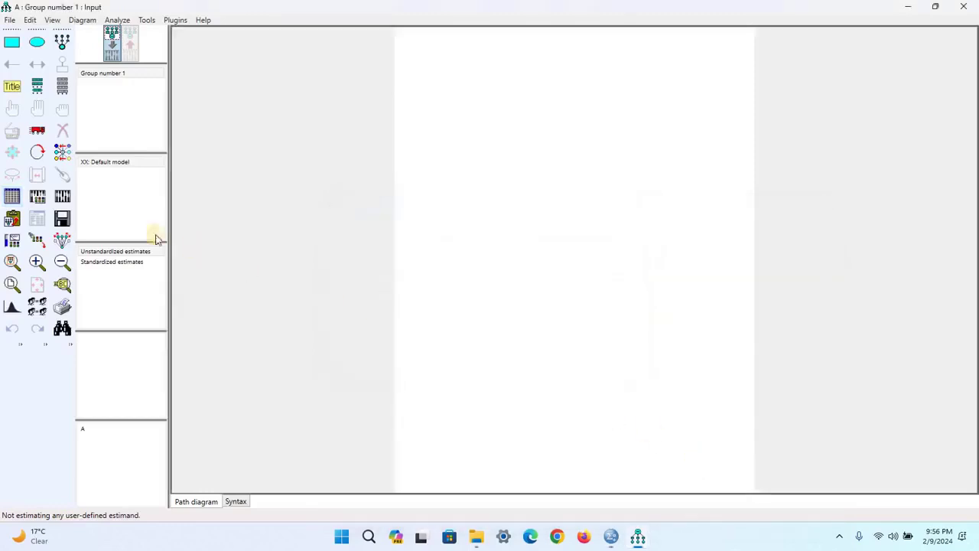
Step: Enable Standardized estimates, Squared multiple correlations and Modification indices in Analysis Properties output
click(37, 197)
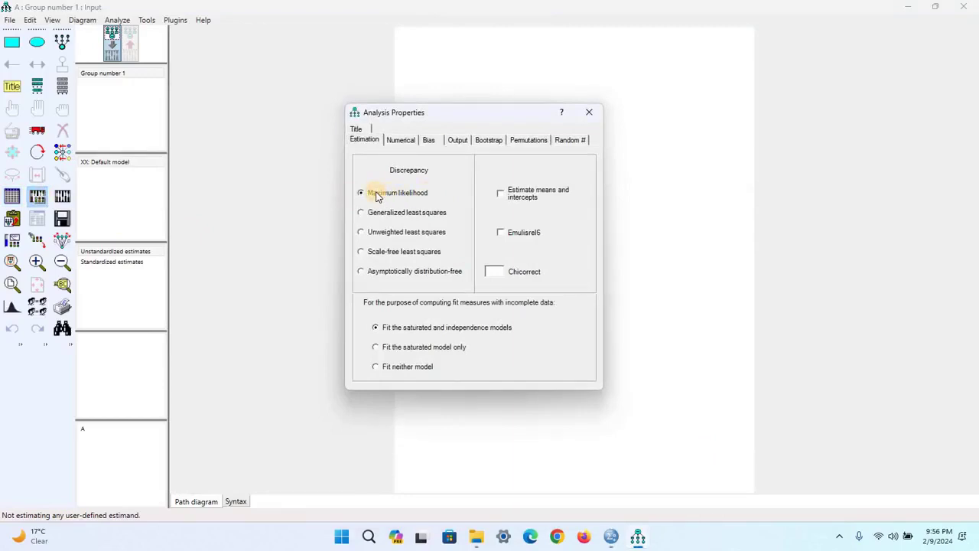
click(457, 140)
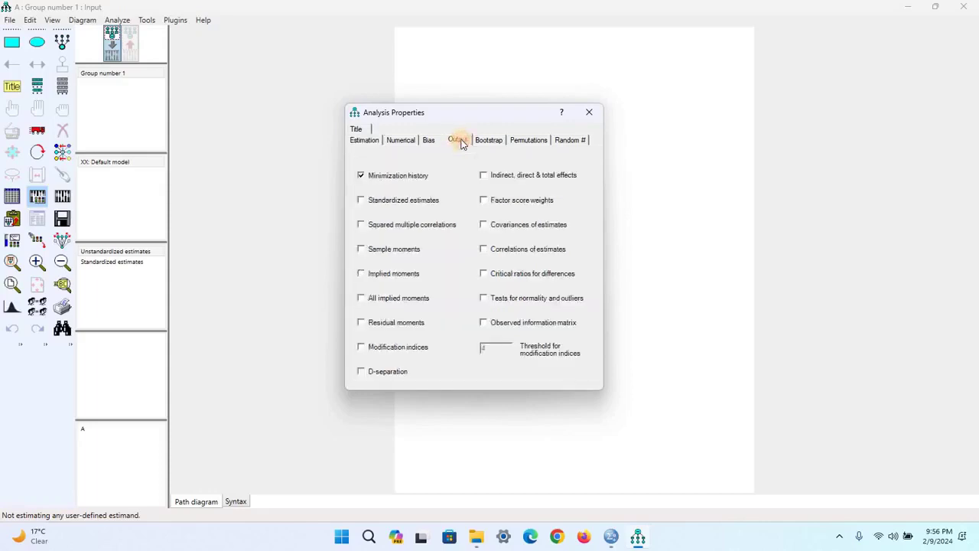
click(410, 200)
click(417, 227)
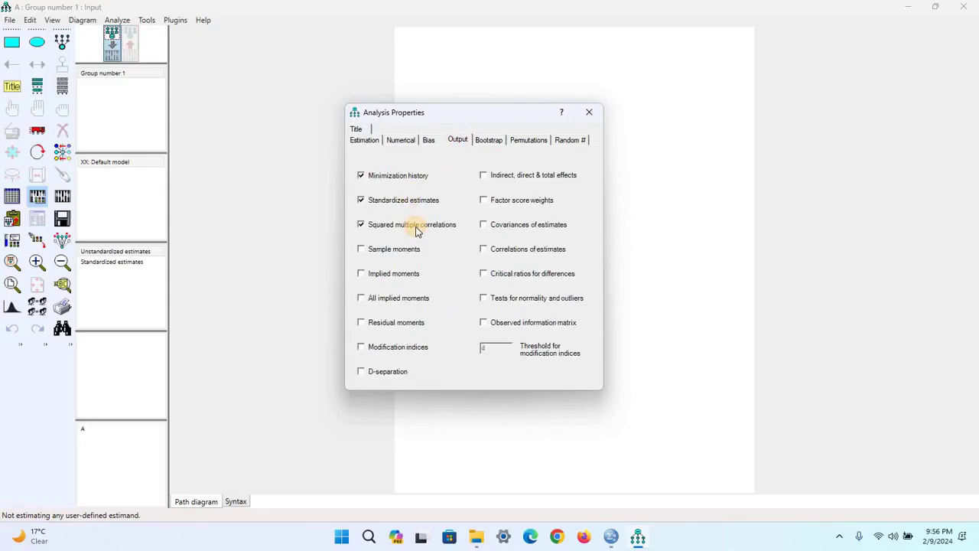
click(390, 346)
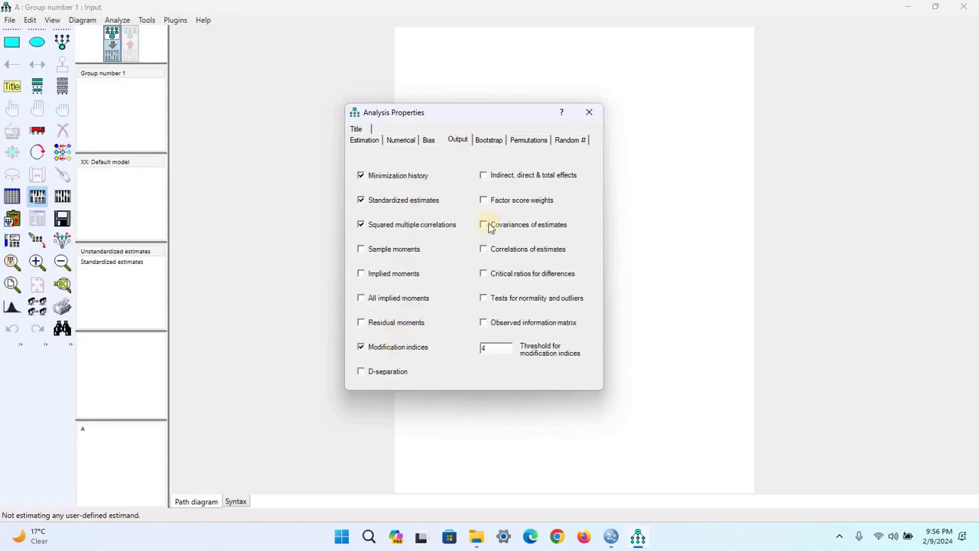
click(587, 114)
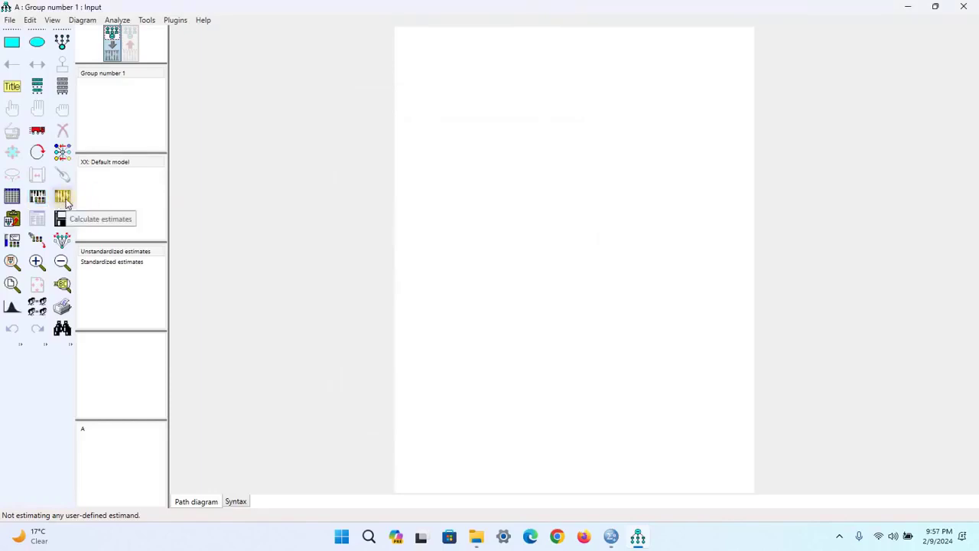
Step: Start the Pattern Matrix Model Builder plugin, then switch to the DATA.sav window in SPSS
click(184, 22)
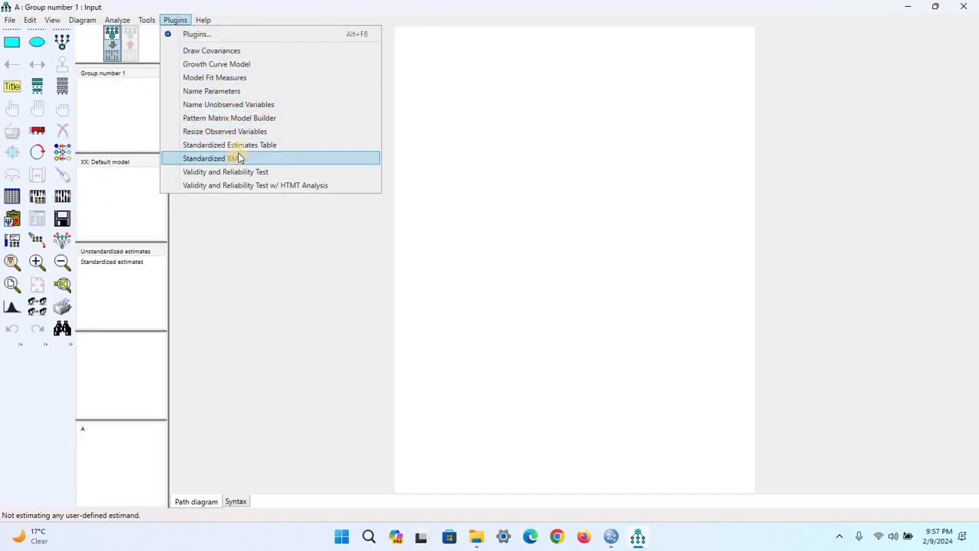
click(219, 117)
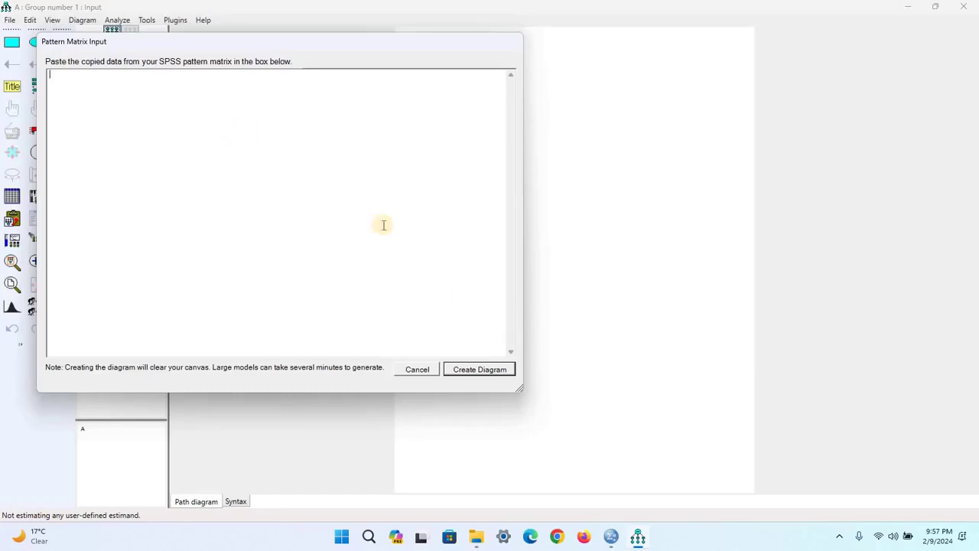
mouse_move(612, 540)
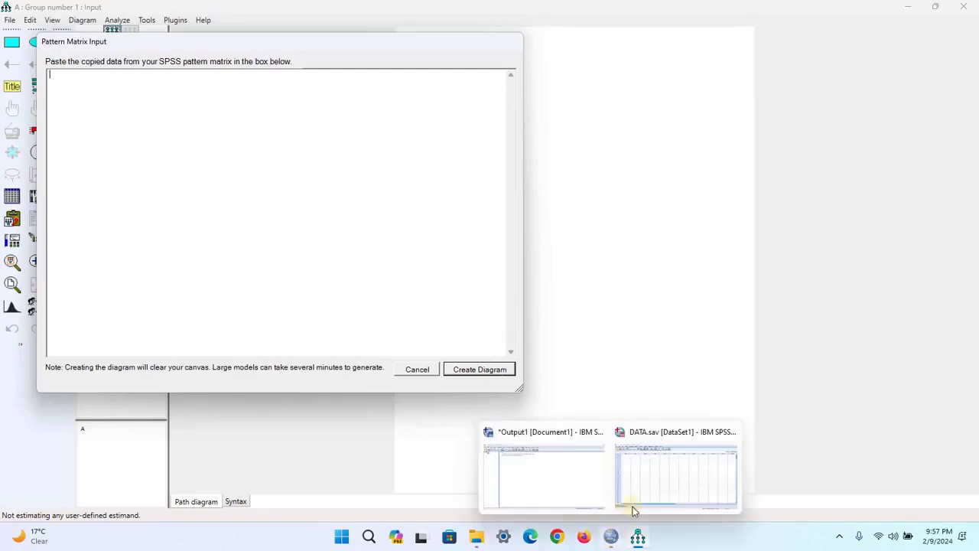
click(654, 481)
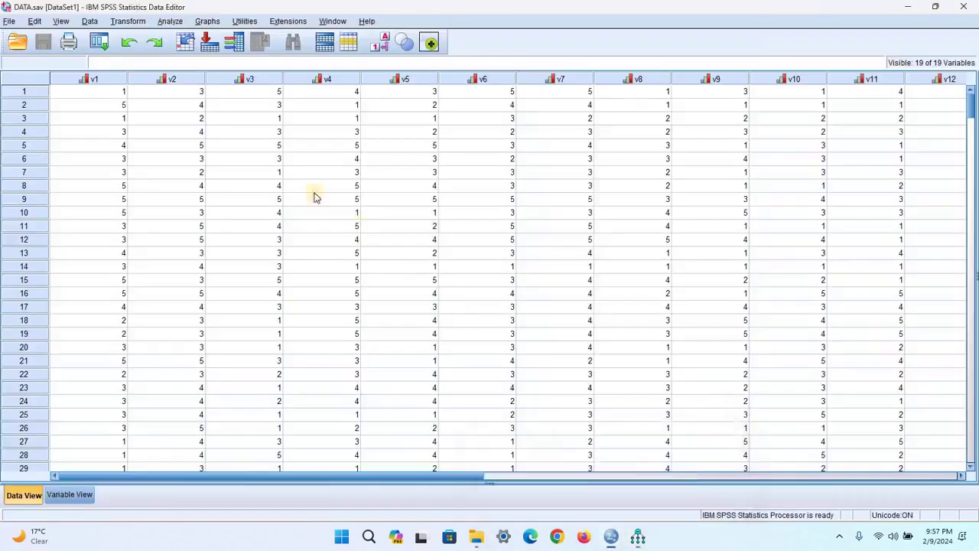
Step: Start a Dimension Reduction > Factor analysis with all 19 variables added
click(171, 22)
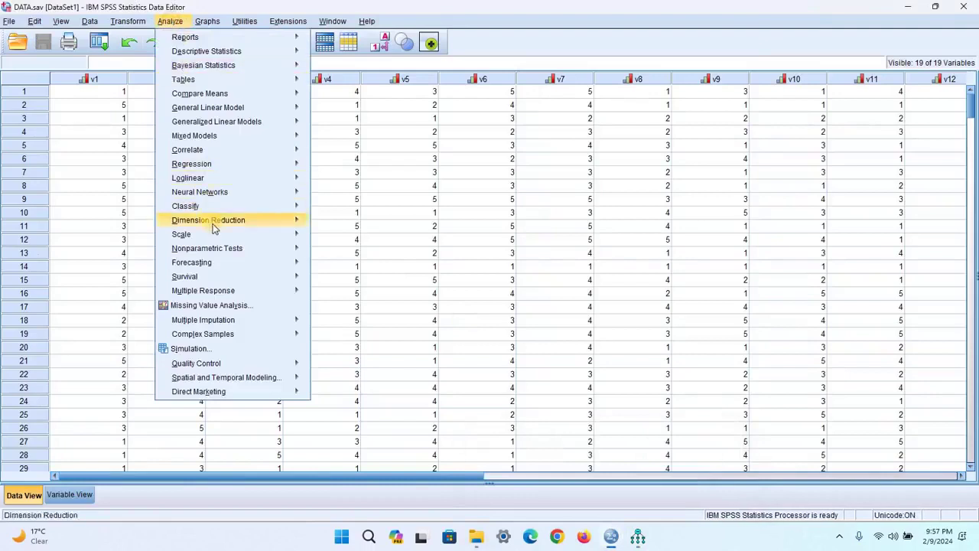
mouse_move(214, 223)
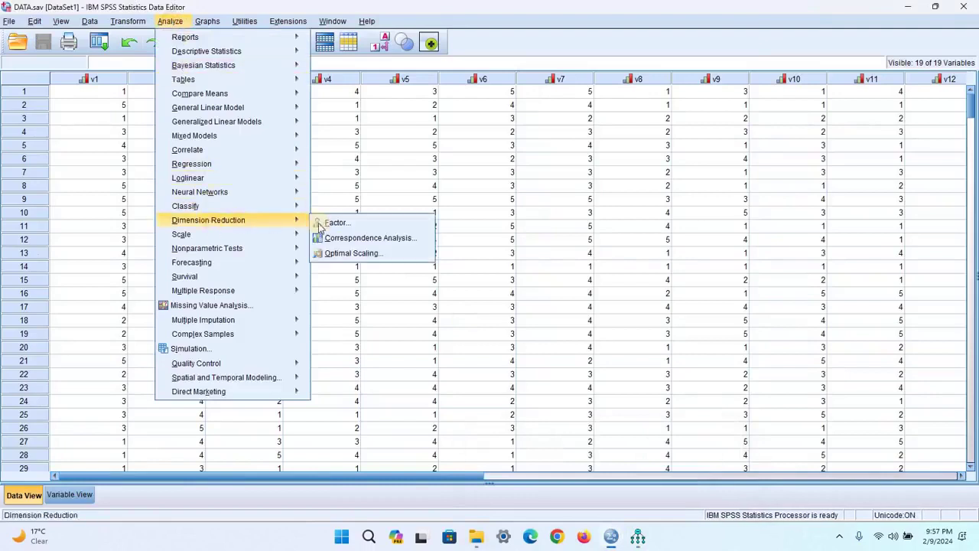
click(425, 226)
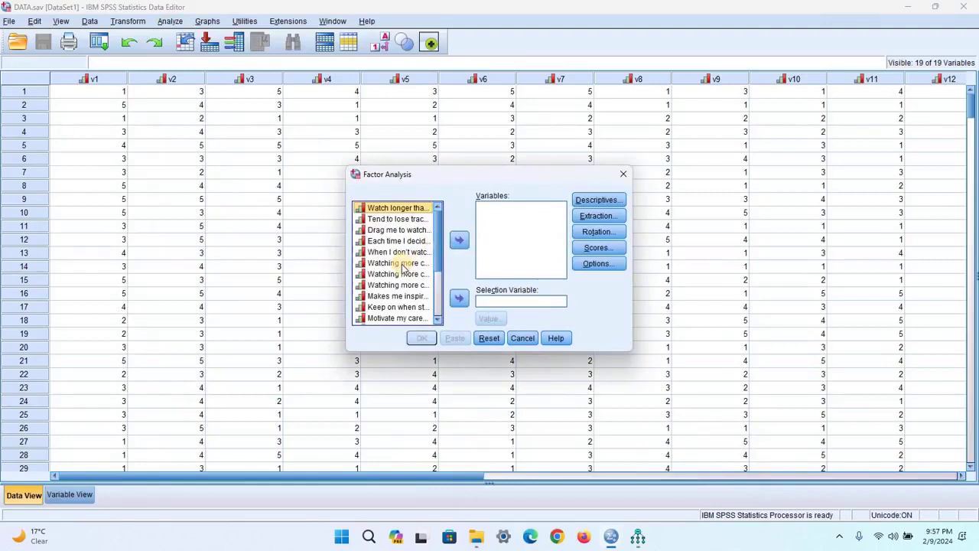
key(ctrl+a)
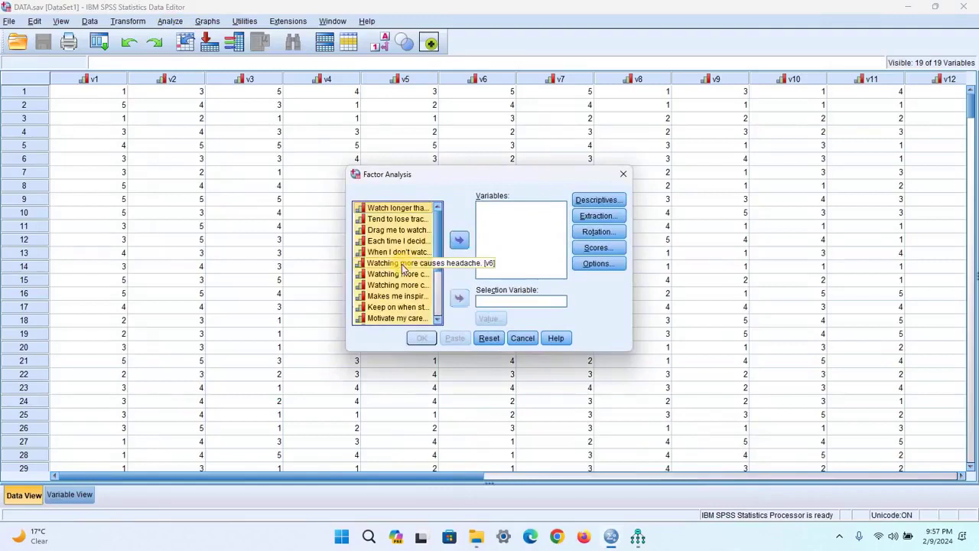
click(460, 241)
Step: Request the KMO and Bartlett's test, a scree plot, and Varimax rotation
click(589, 200)
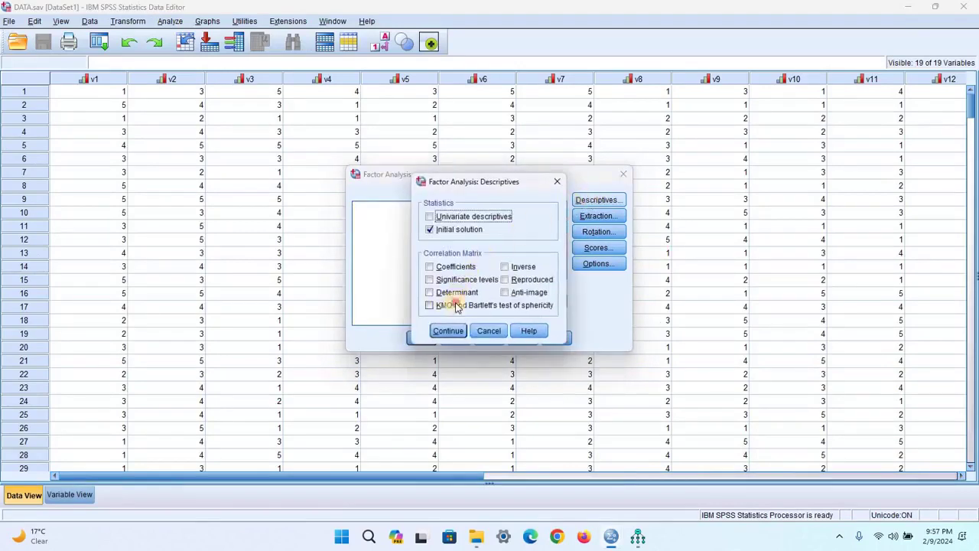
click(429, 305)
click(447, 330)
click(594, 216)
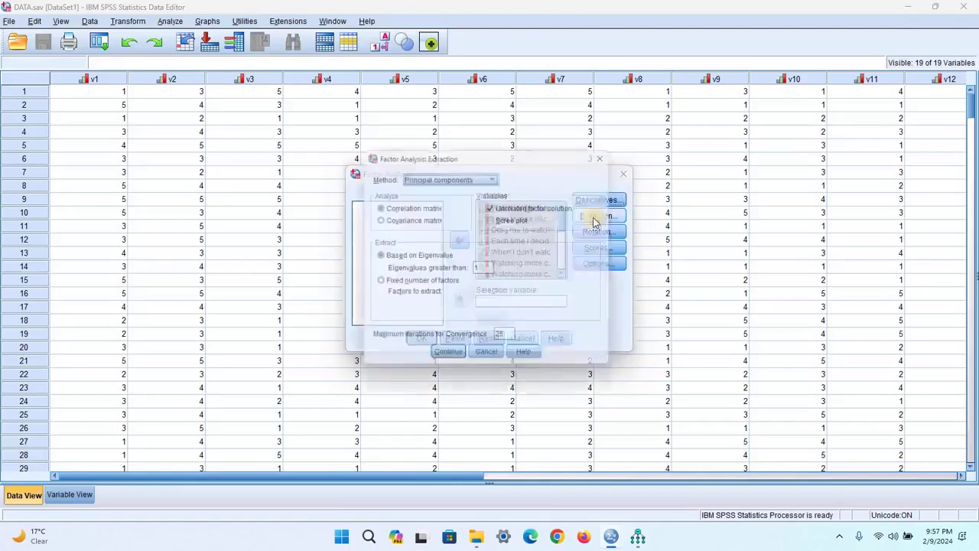
click(506, 219)
click(447, 360)
click(593, 232)
click(435, 227)
click(440, 334)
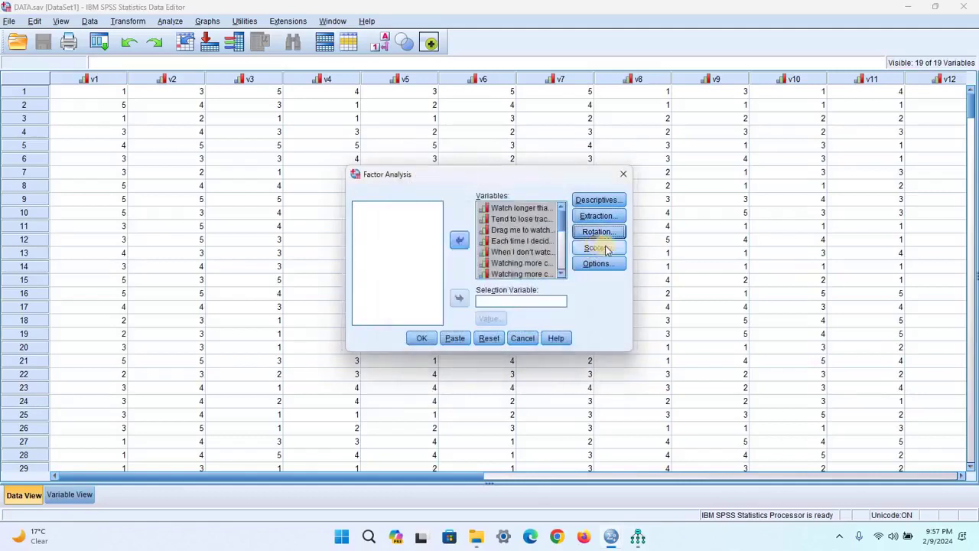
Step: Sort loadings by size, suppress coefficients below .40, and run the factor analysis
click(604, 248)
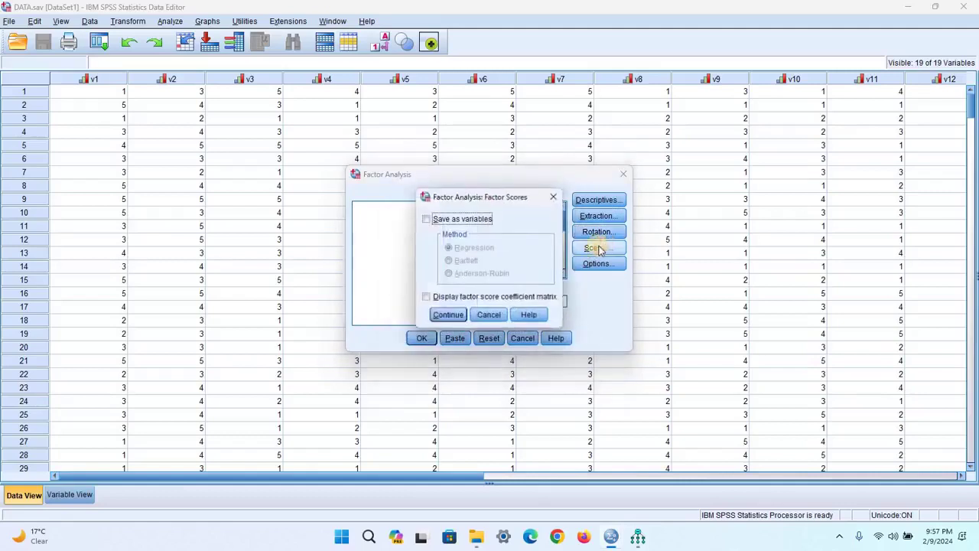
click(449, 316)
click(599, 265)
click(434, 277)
click(451, 292)
click(535, 306)
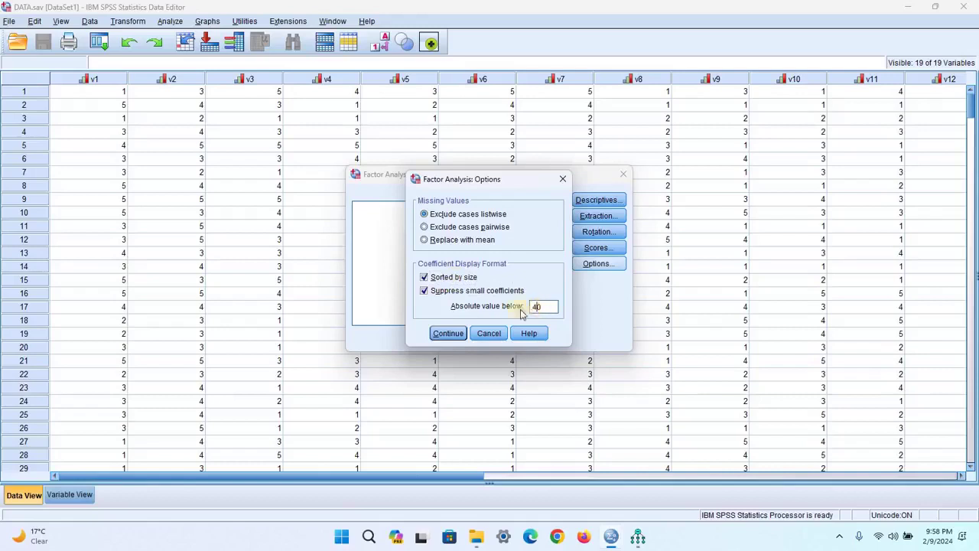
click(461, 335)
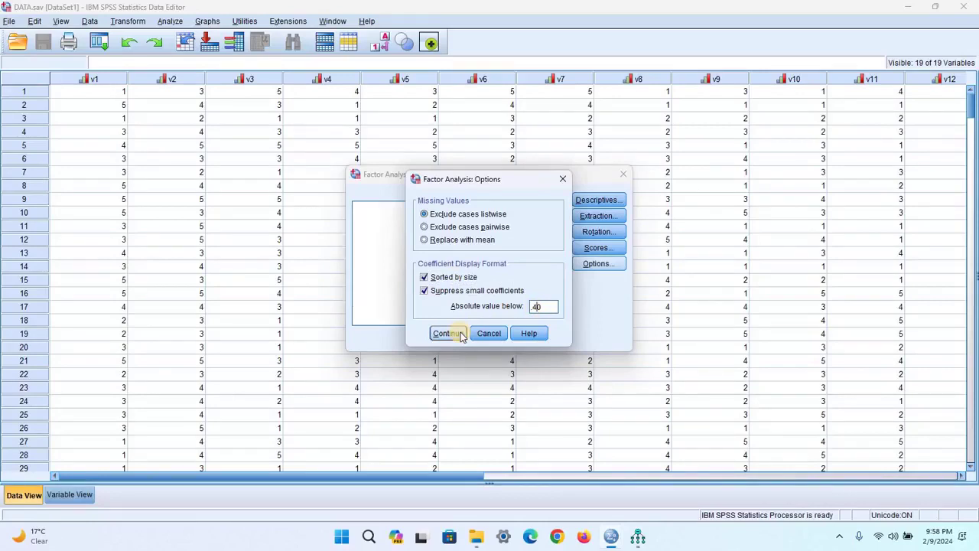
click(462, 335)
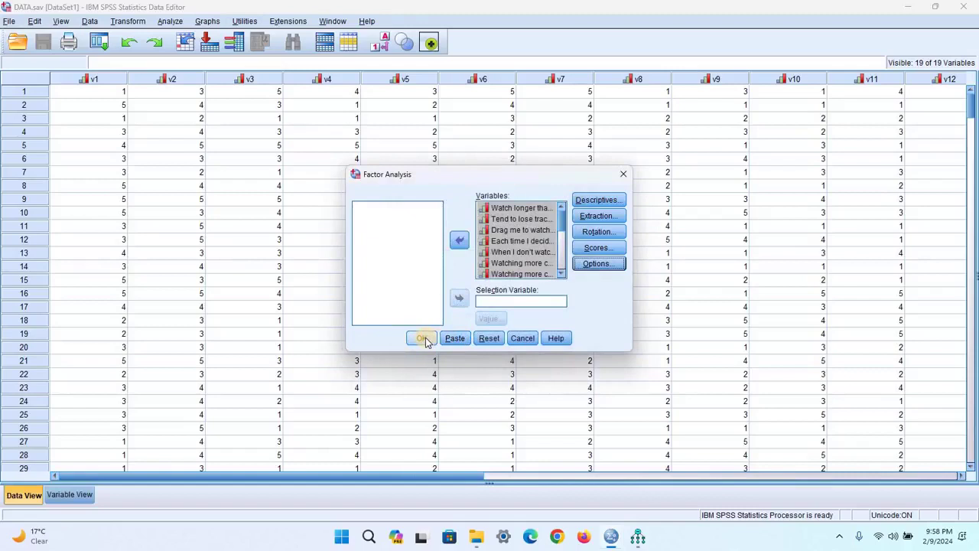
click(423, 338)
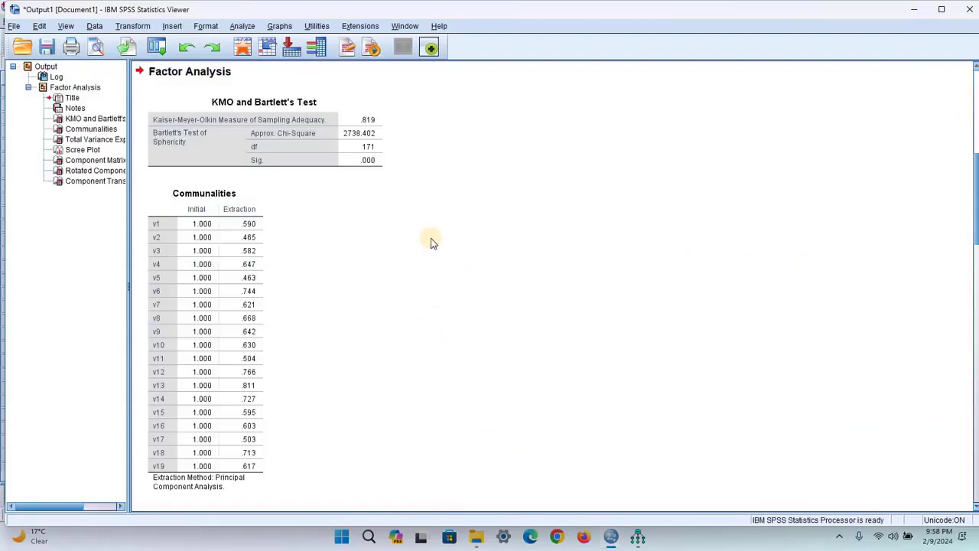
Step: Copy the five-component Rotated Component Matrix table and switch to Amos's Pattern Matrix Input
scroll(431, 243, down, 5)
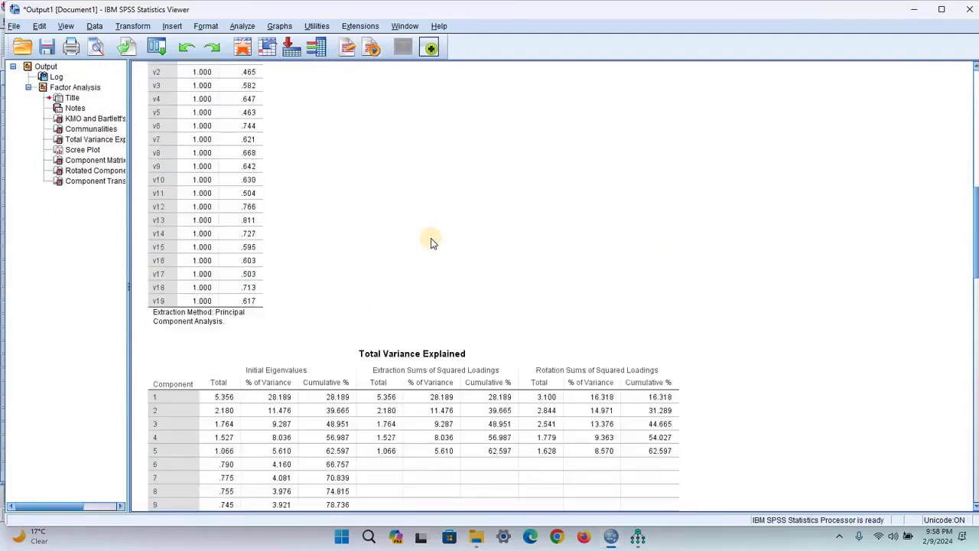
scroll(431, 242, down, 5)
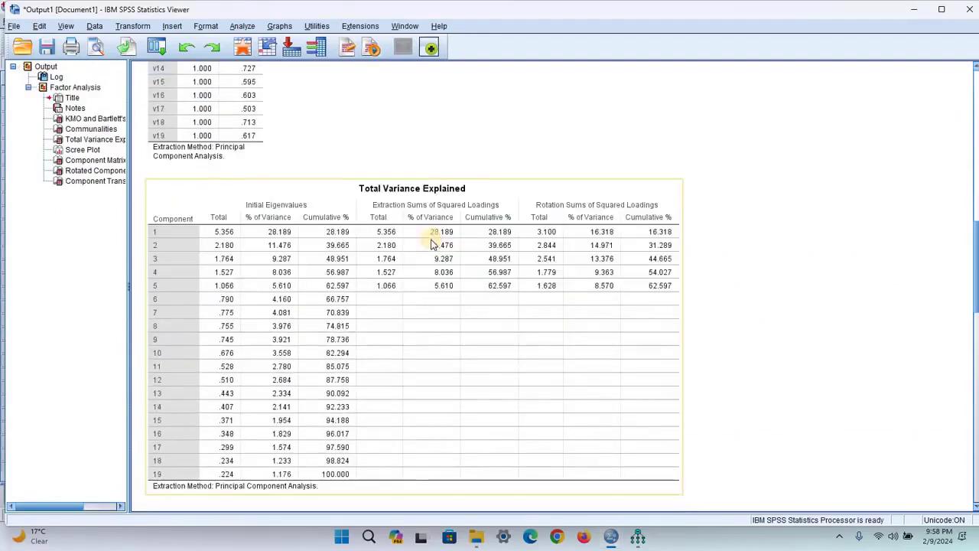
scroll(431, 243, down, 10)
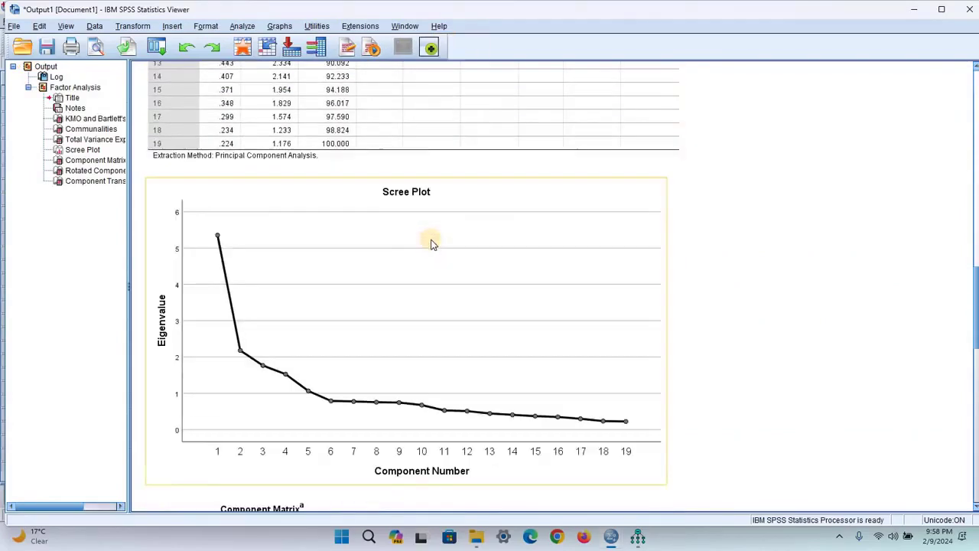
scroll(430, 242, down, 12)
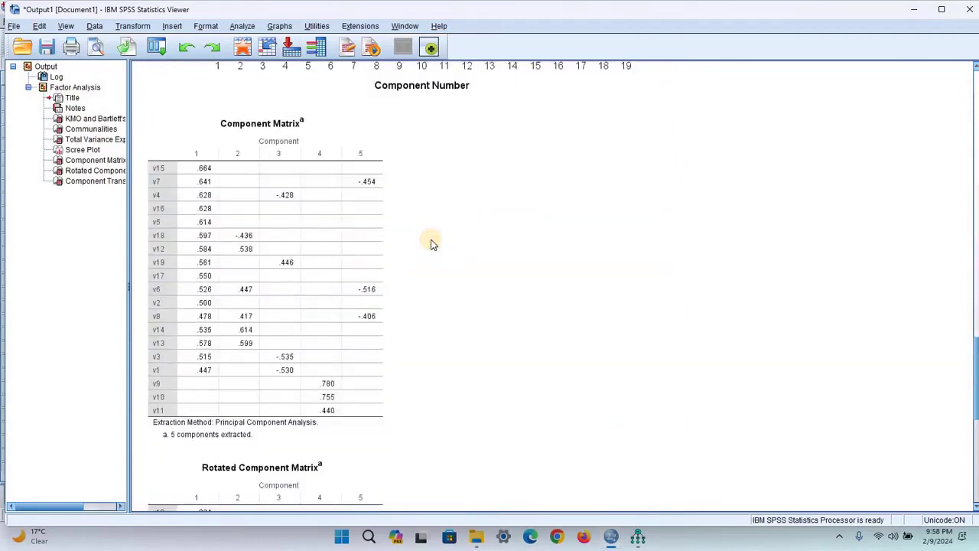
scroll(430, 242, down, 12)
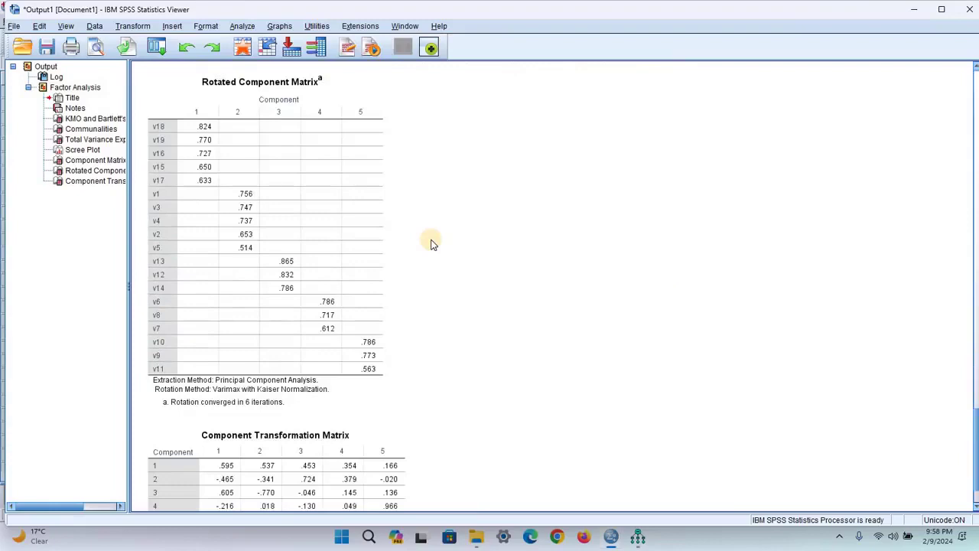
click(353, 222)
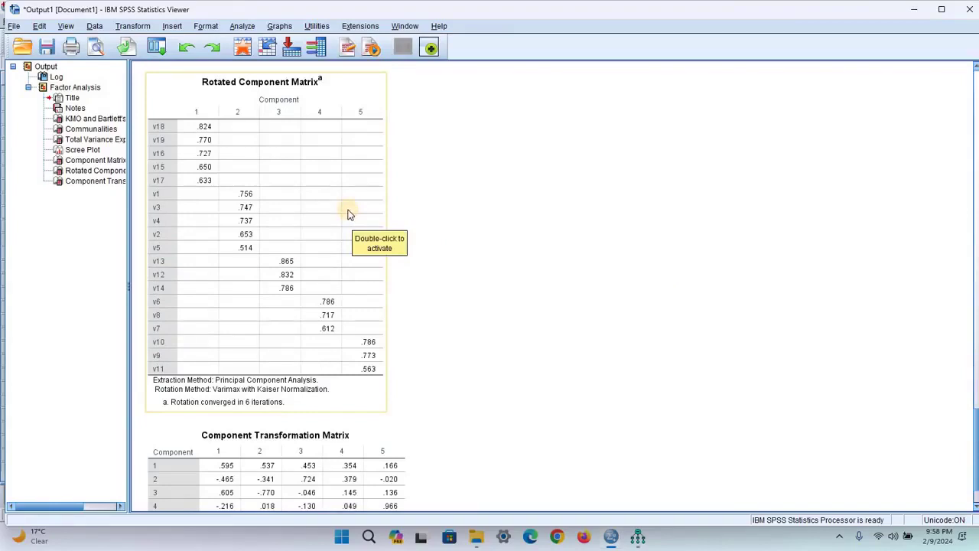
right_click(348, 211)
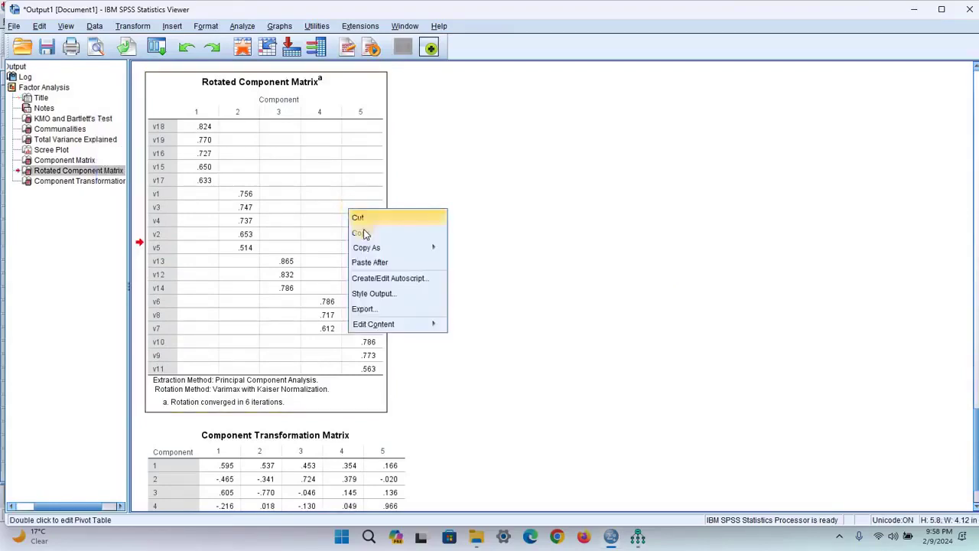
click(368, 233)
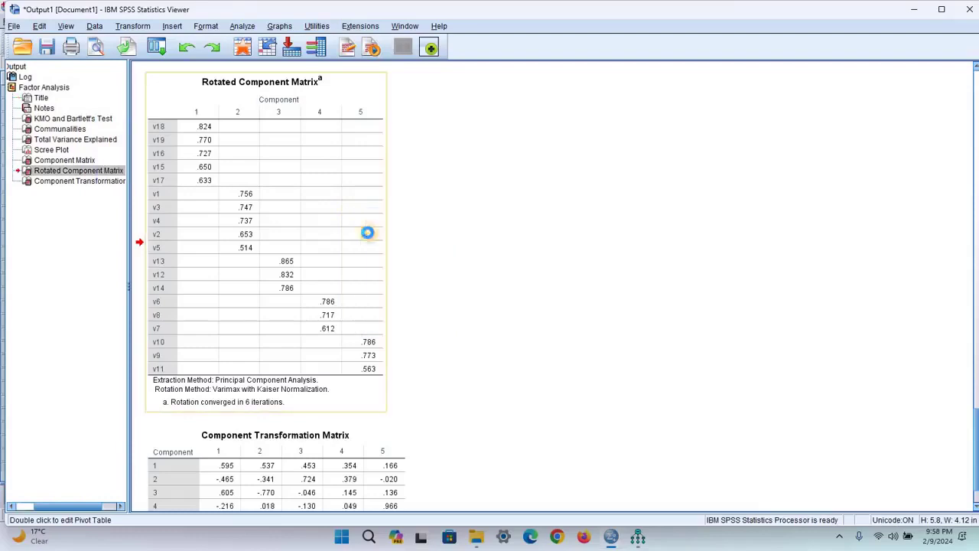
click(638, 537)
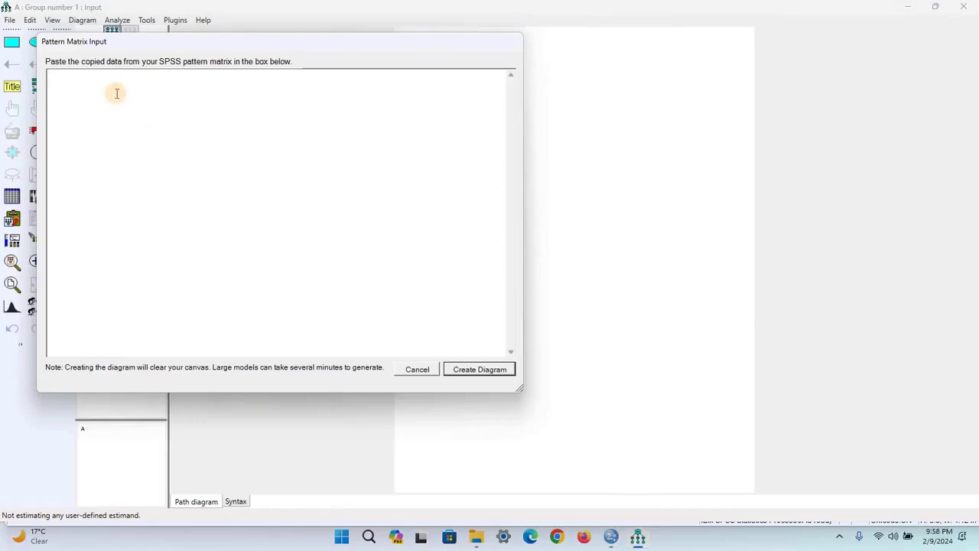
Step: Paste the rotated component matrix into Pattern Matrix Input and create the diagram
key(ctrl+v)
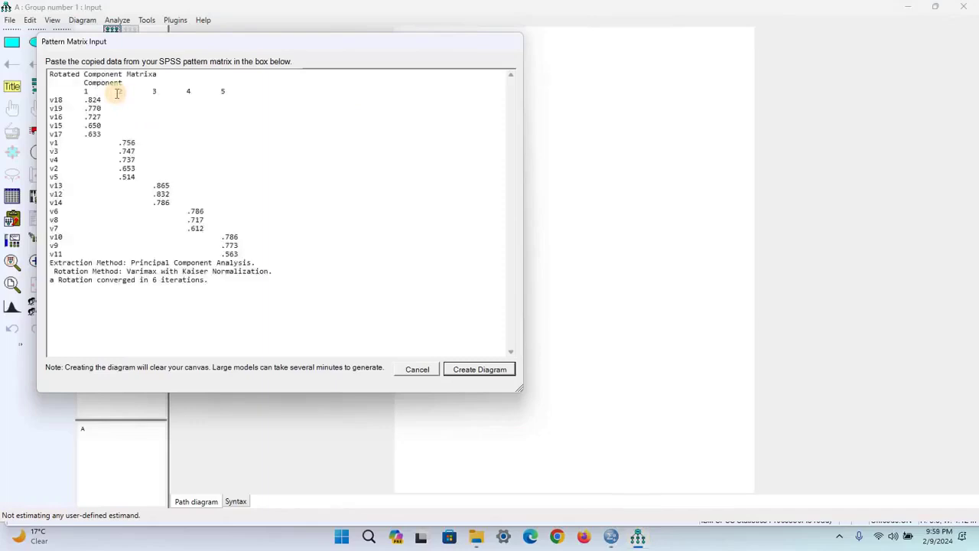
click(489, 372)
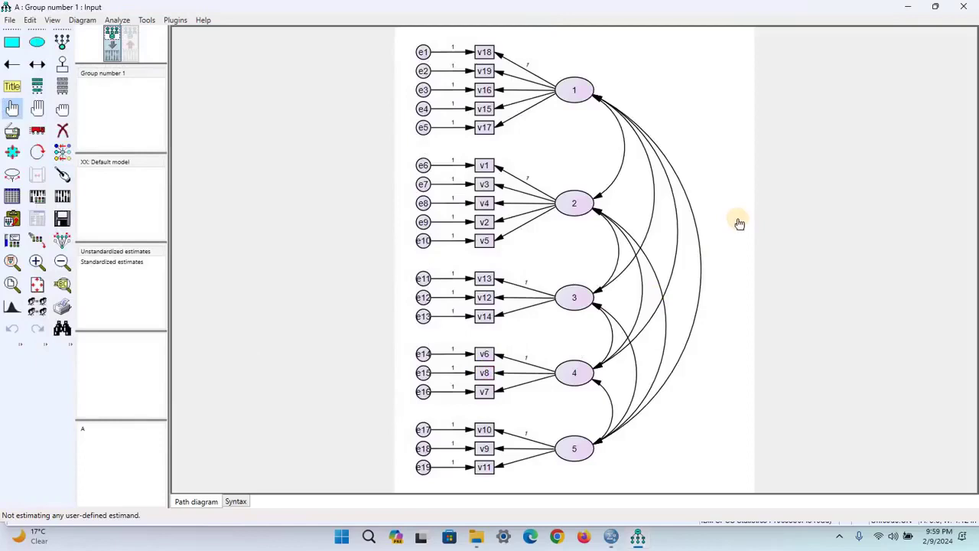
Step: Calculate estimates and dismiss the missing-data, saturated, independence and license error messages
click(63, 198)
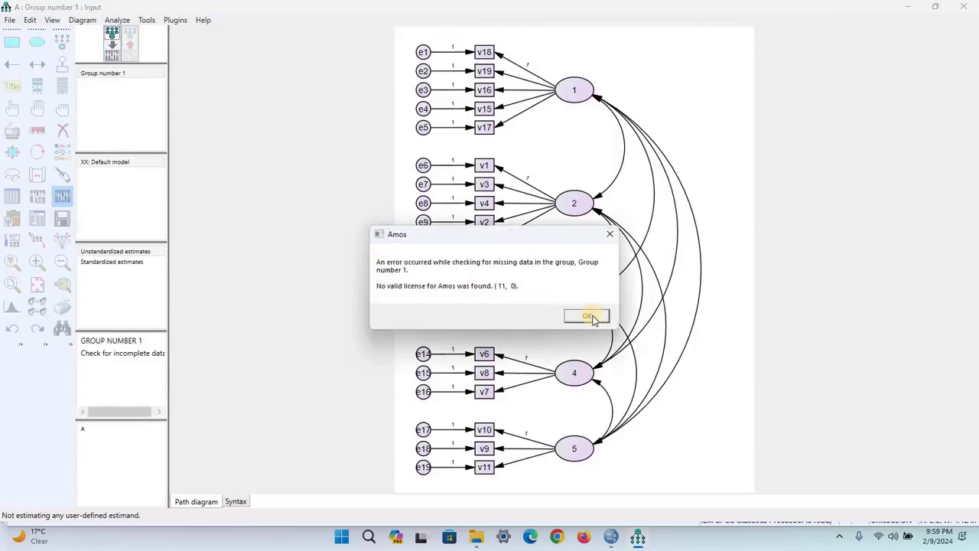
click(592, 320)
click(587, 319)
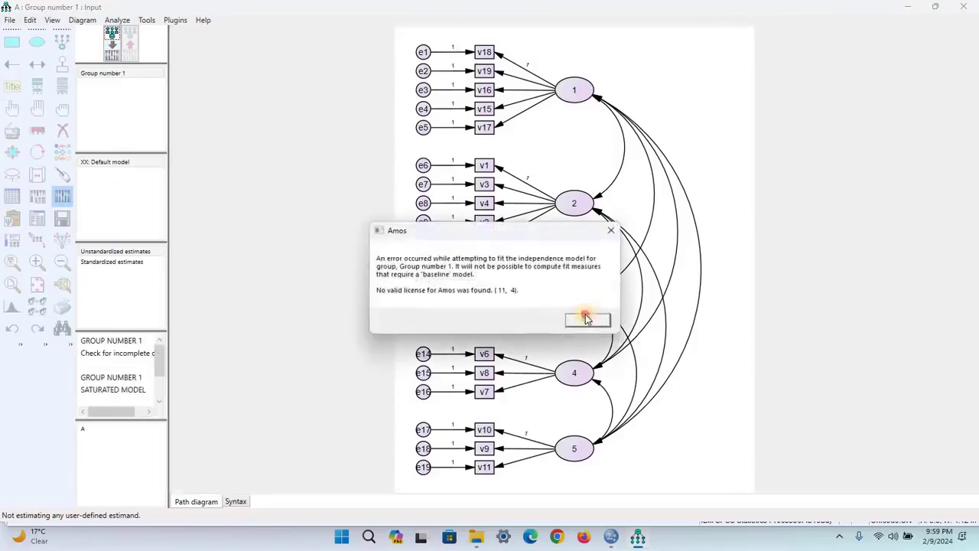
click(586, 318)
click(552, 307)
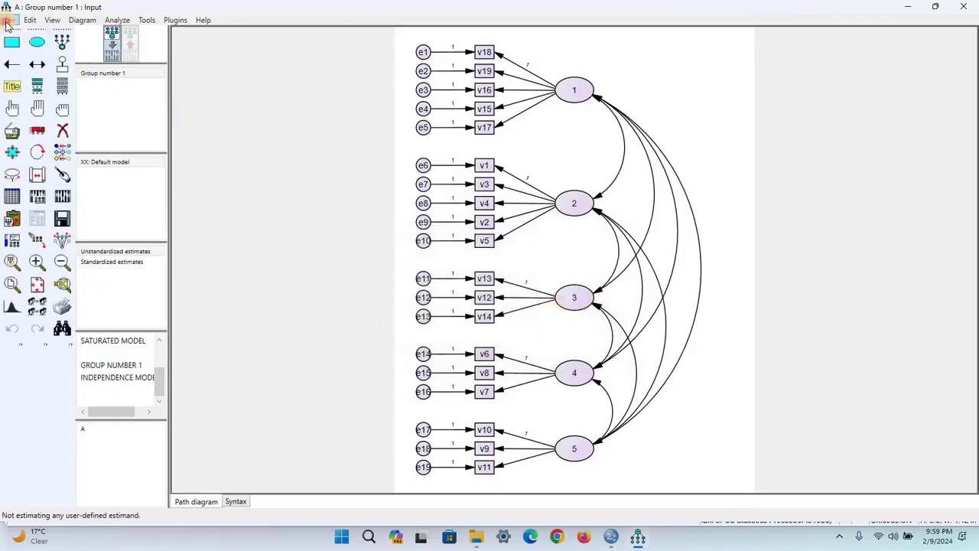
Step: Save the path diagram project and close Amos
click(9, 20)
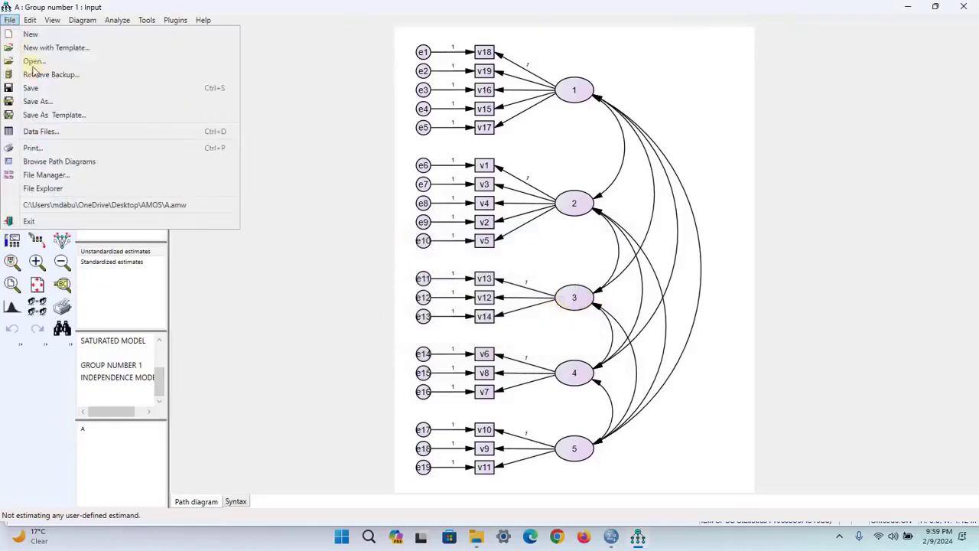
click(126, 90)
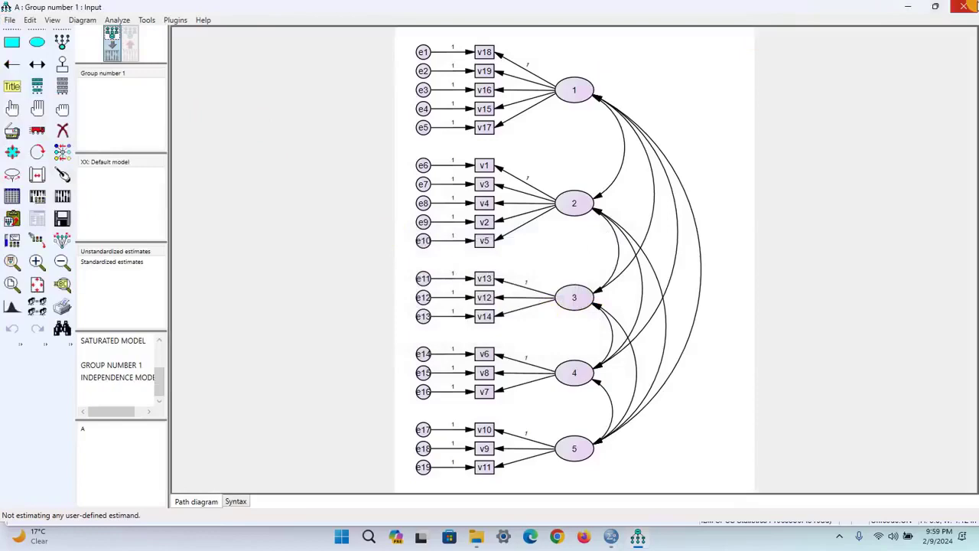
click(970, 6)
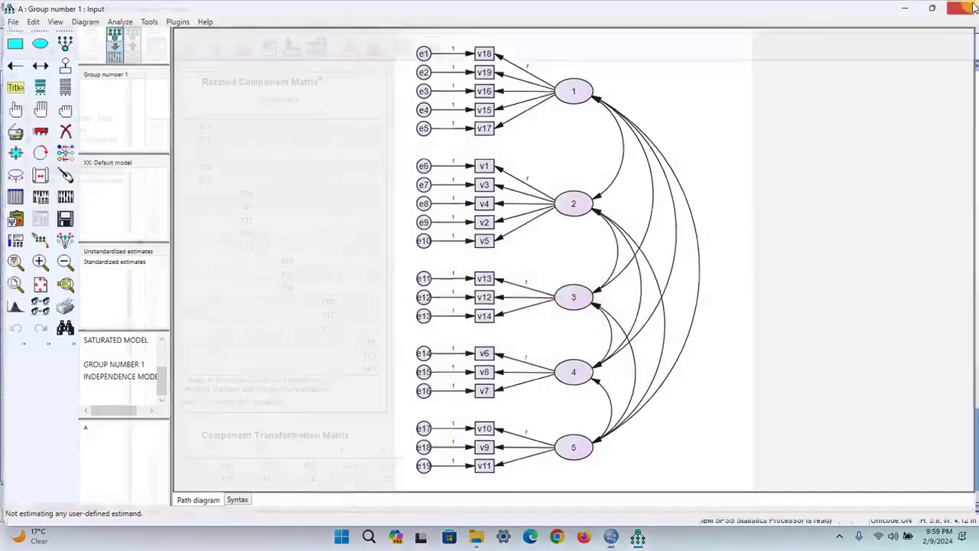
Step: Minimize the SPSS and Explorer windows, then open A.amw from the desktop AMOS folder
click(913, 9)
click(912, 11)
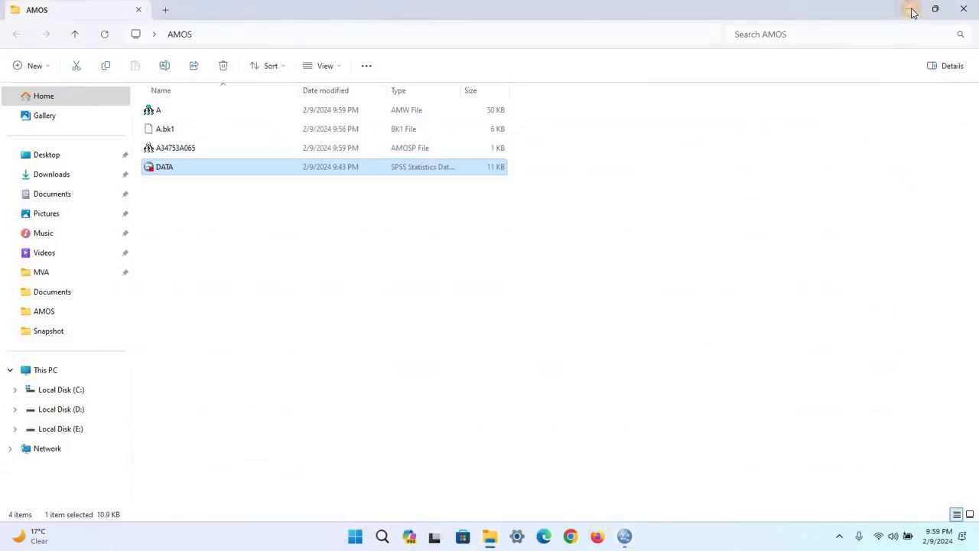
click(913, 11)
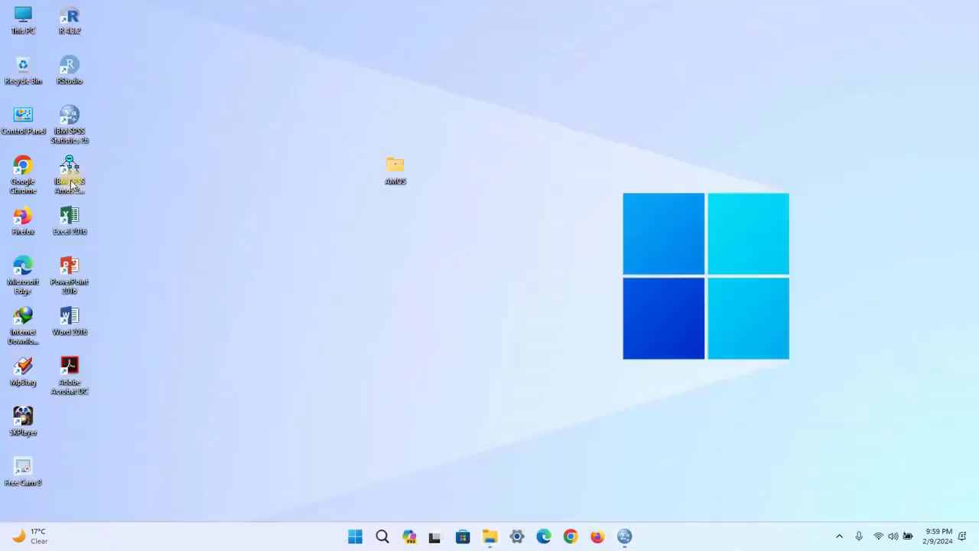
double_click(398, 170)
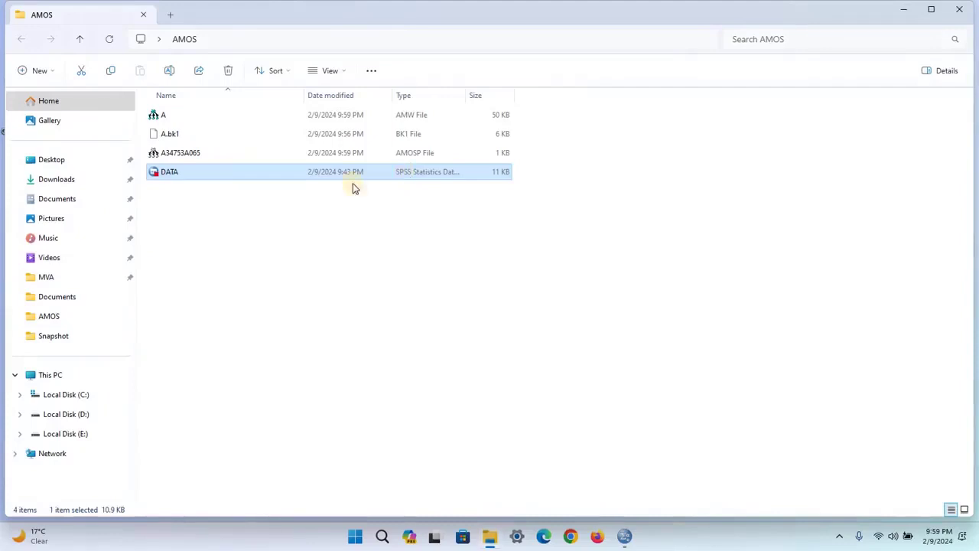
click(266, 218)
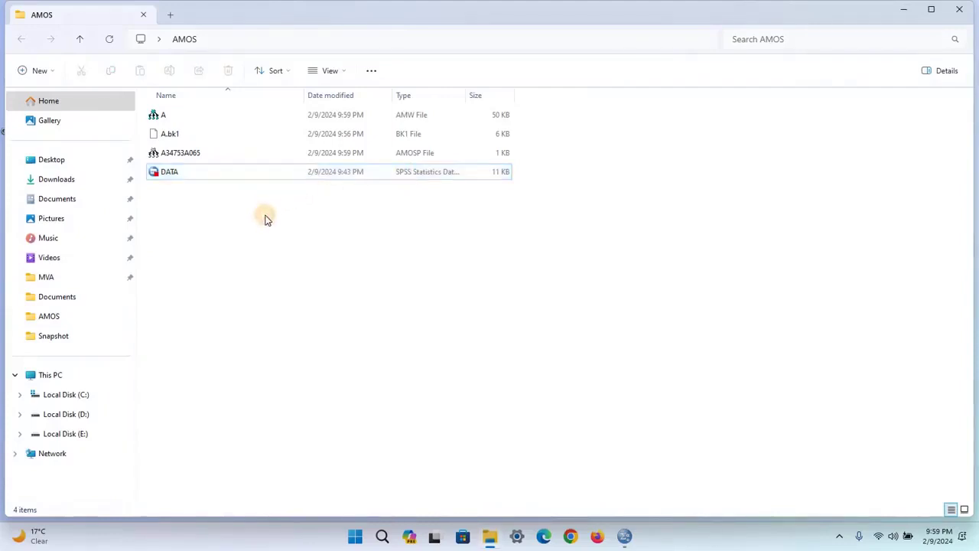
double_click(227, 115)
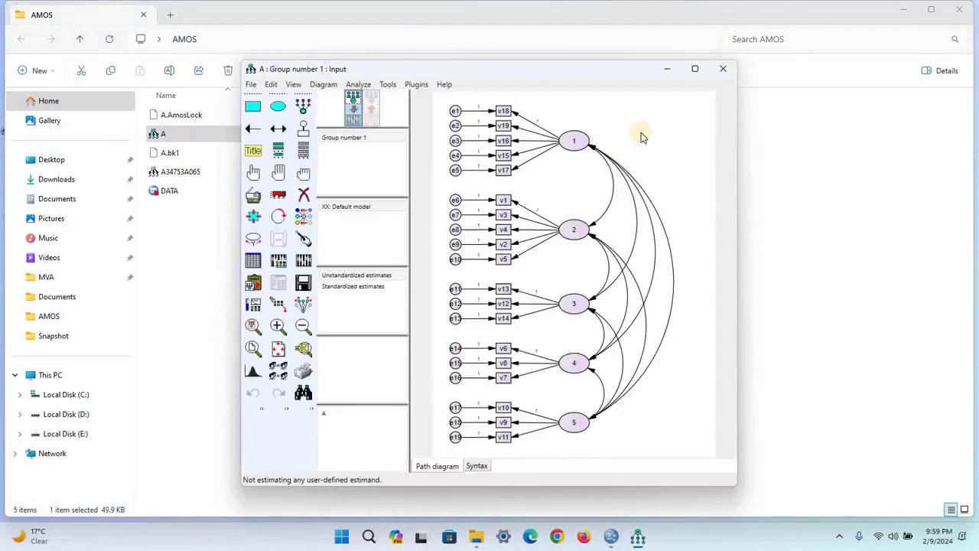
Step: Maximize the diagram, estimate the CFA, and display standardized estimates on the path diagram
click(696, 71)
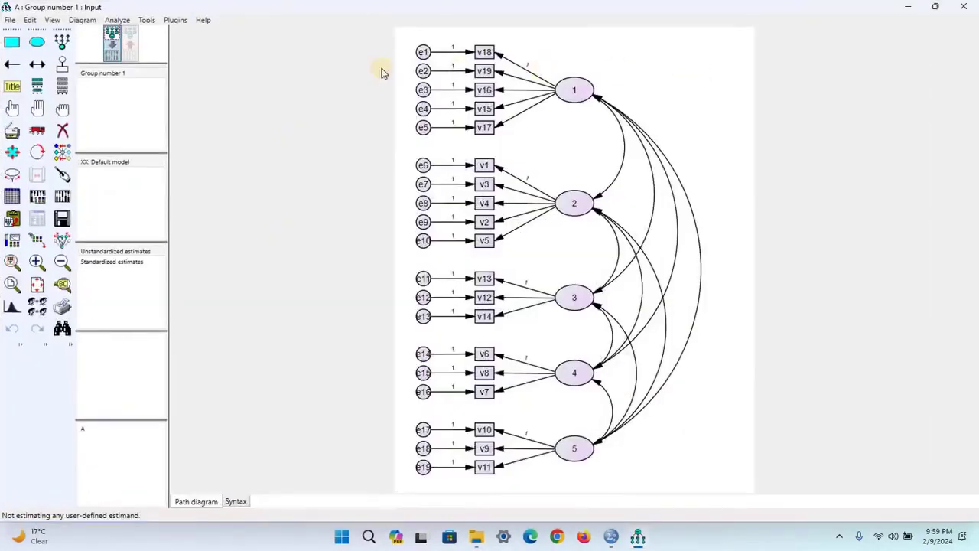
click(59, 198)
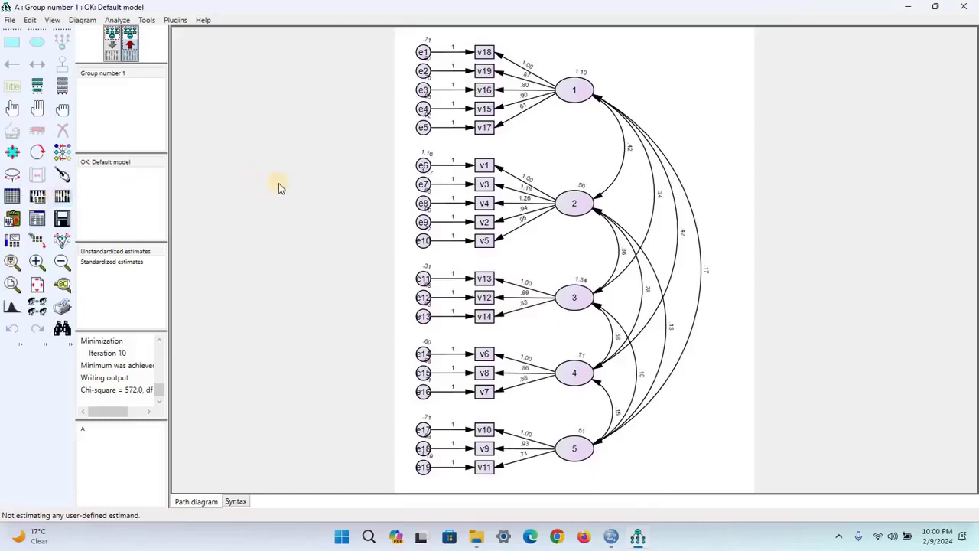
click(128, 264)
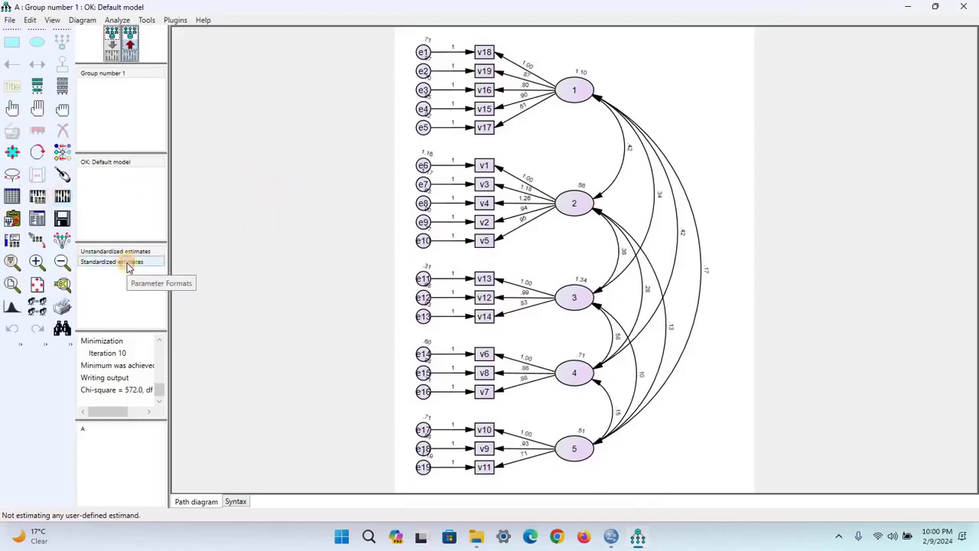
click(128, 263)
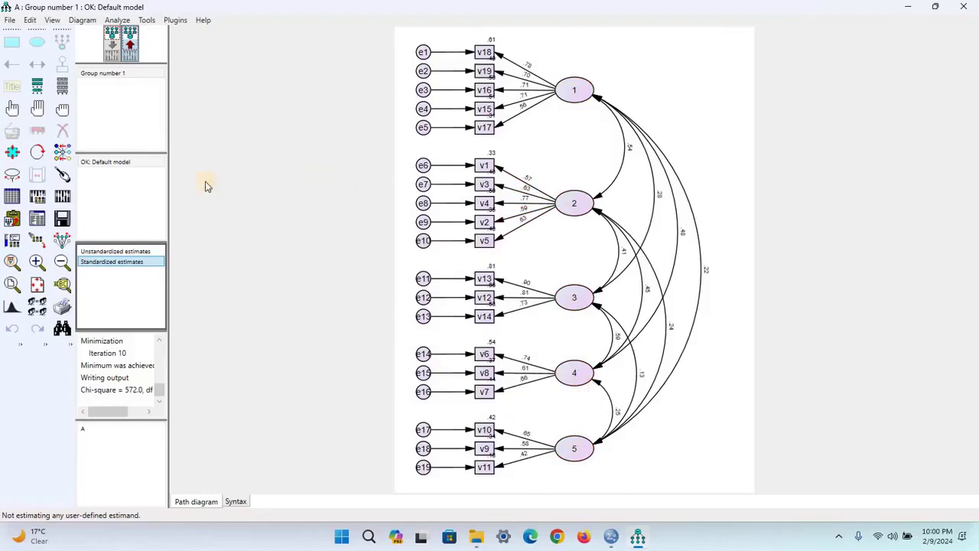
click(37, 220)
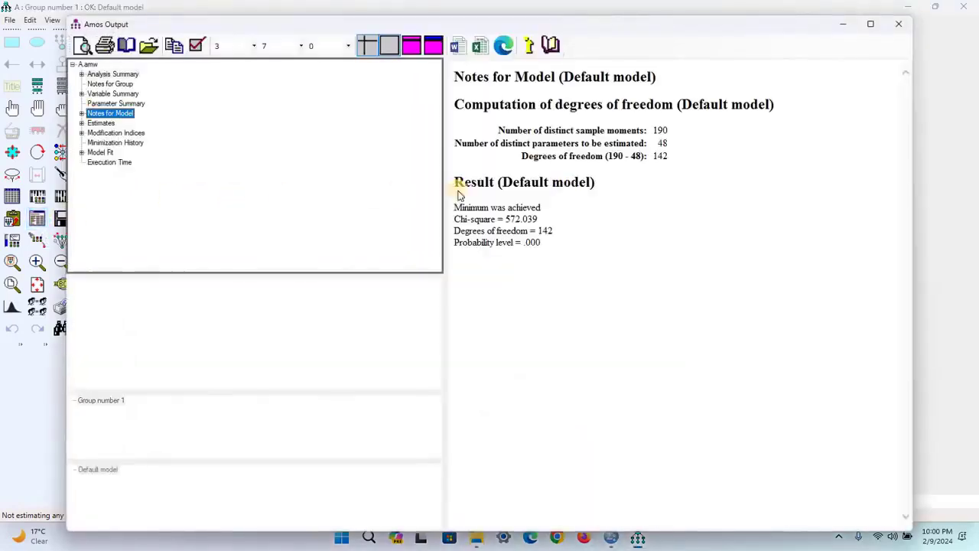
Step: Maximize the Amos Output window and scroll through the regression weight and correlation Estimates tables
click(870, 23)
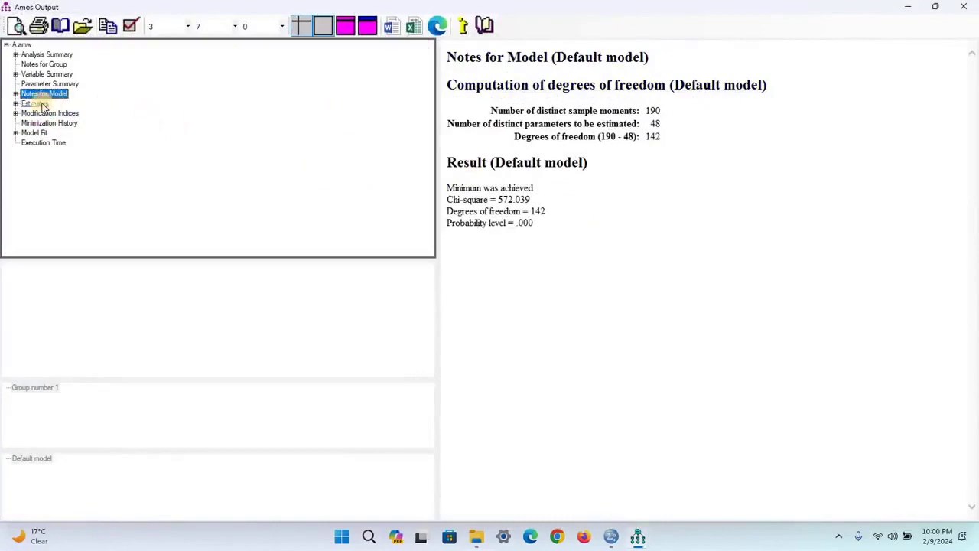
click(39, 103)
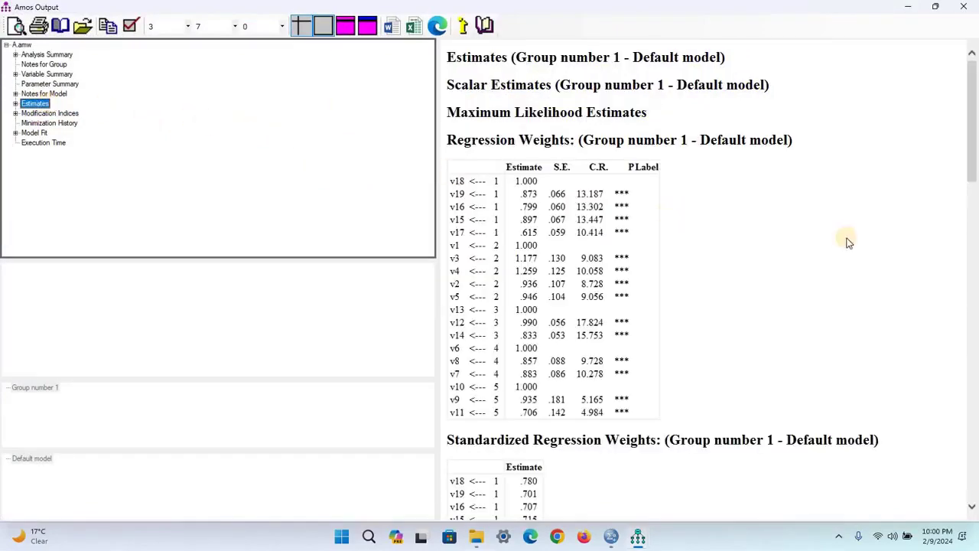
scroll(812, 242, down, 15)
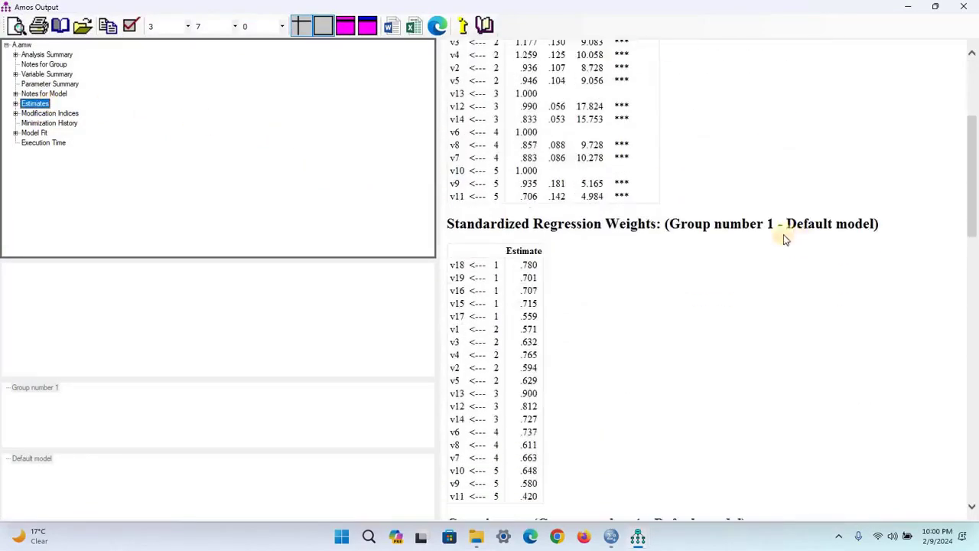
scroll(783, 237, down, 5)
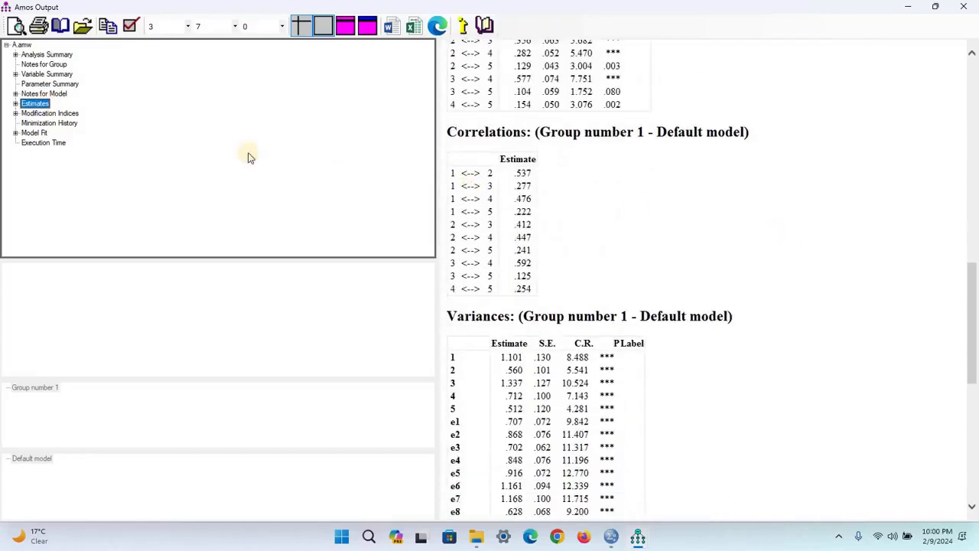
Step: Scroll through the modification indices, then switch to Model Fit showing RMSEA .088 and AIC 668.039
click(65, 115)
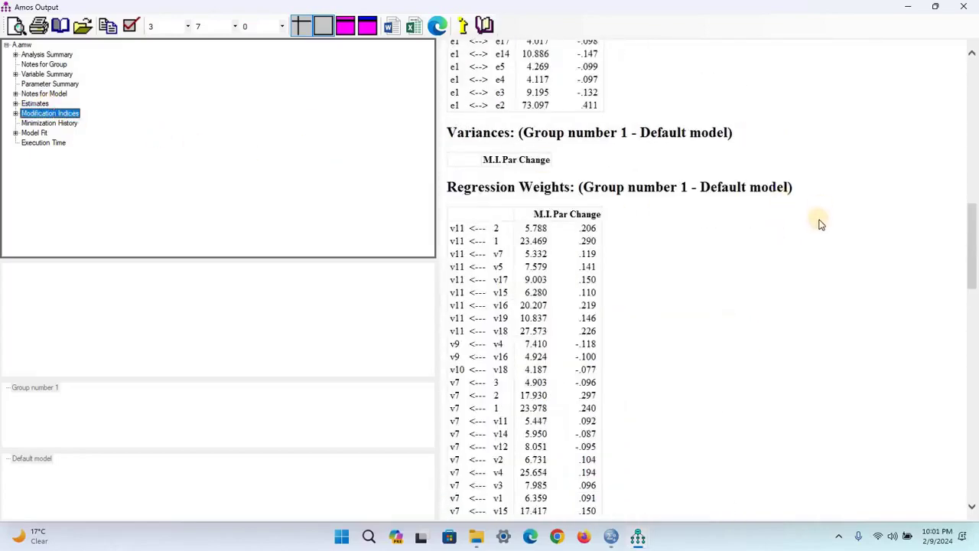
scroll(795, 226, down, 2)
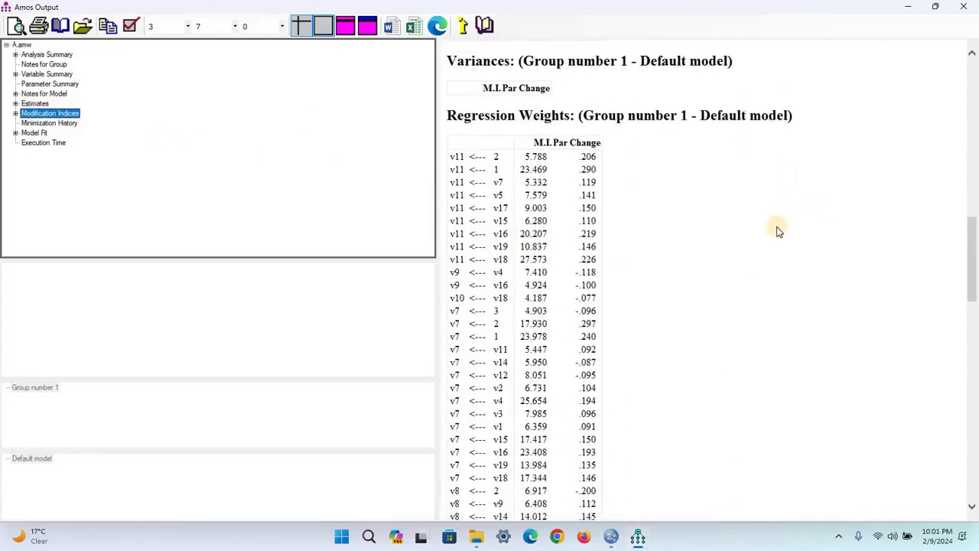
scroll(774, 227, down, 9)
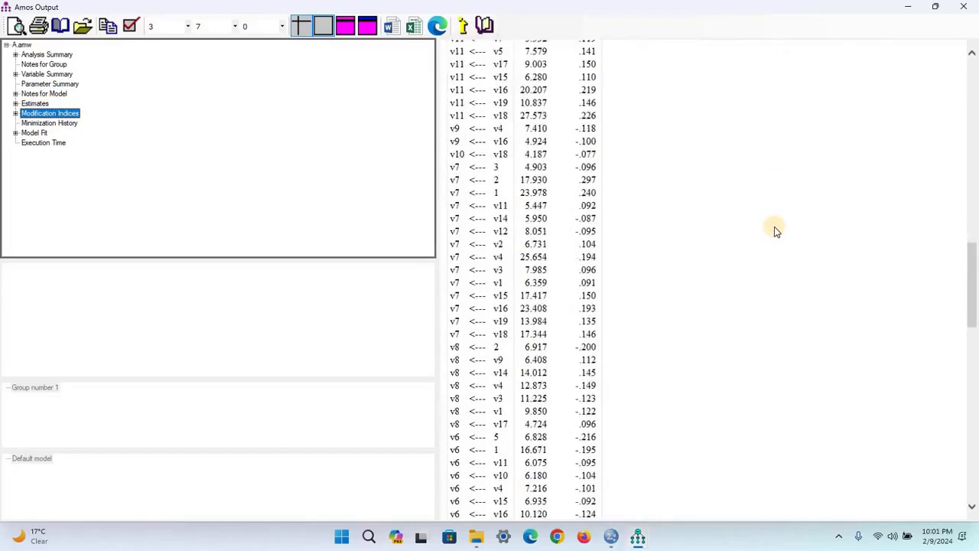
scroll(774, 227, down, 20)
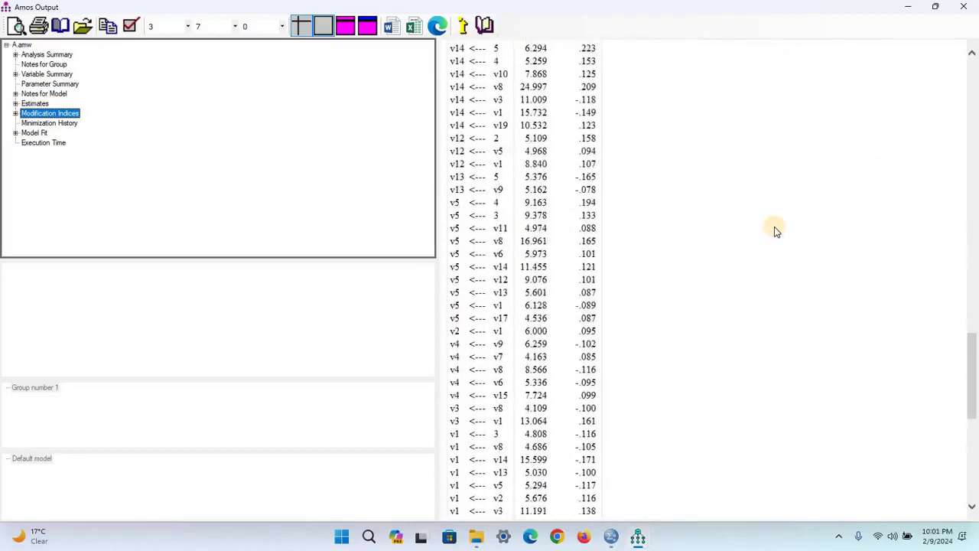
scroll(774, 226, down, 4)
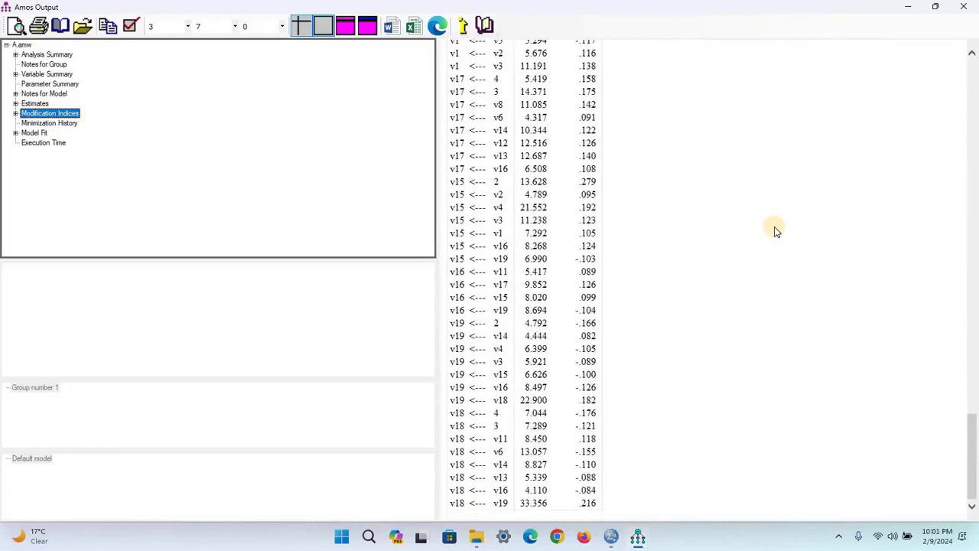
scroll(775, 227, up, 7)
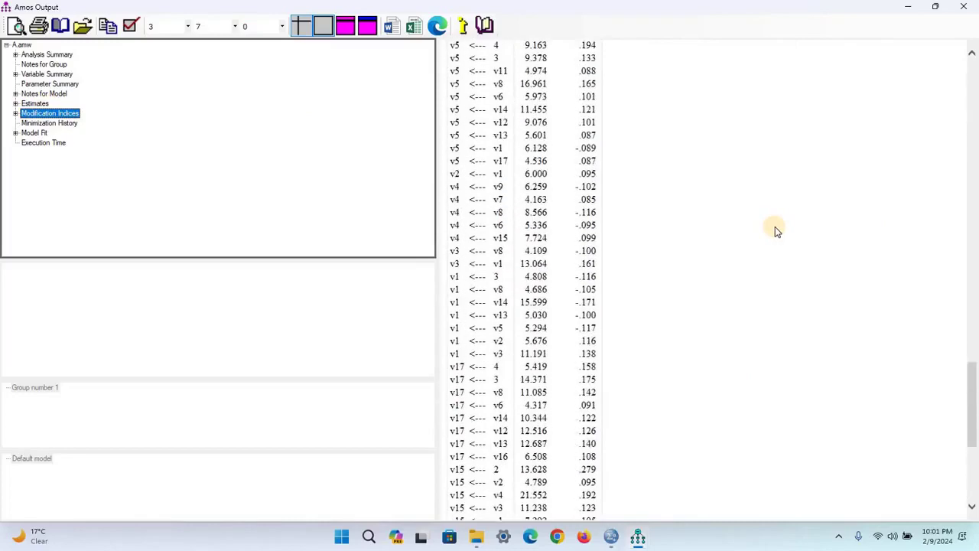
scroll(775, 226, up, 11)
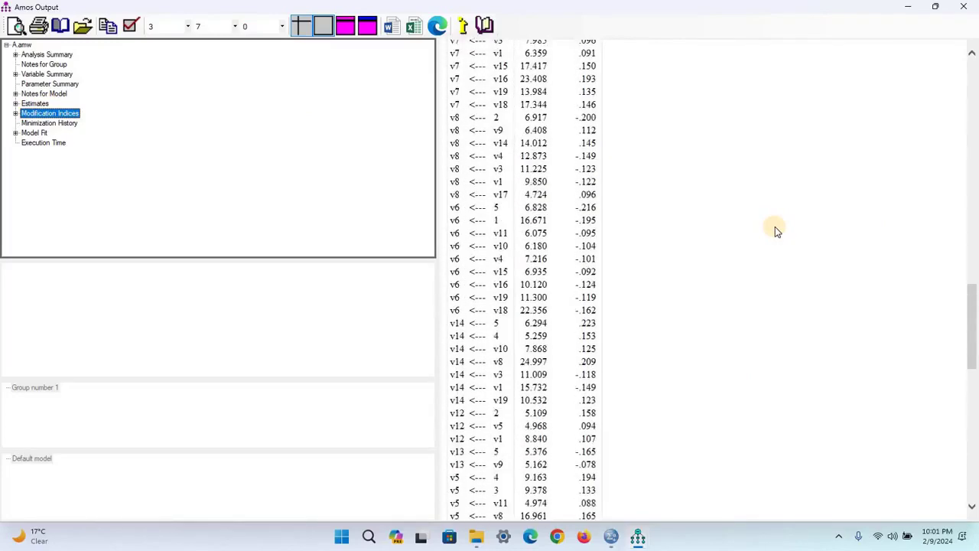
scroll(775, 226, down, 18)
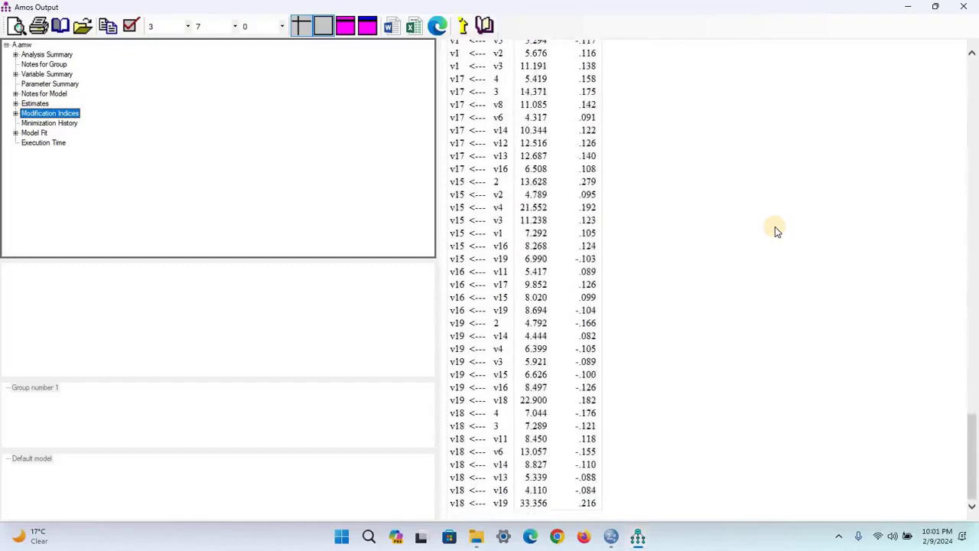
click(34, 132)
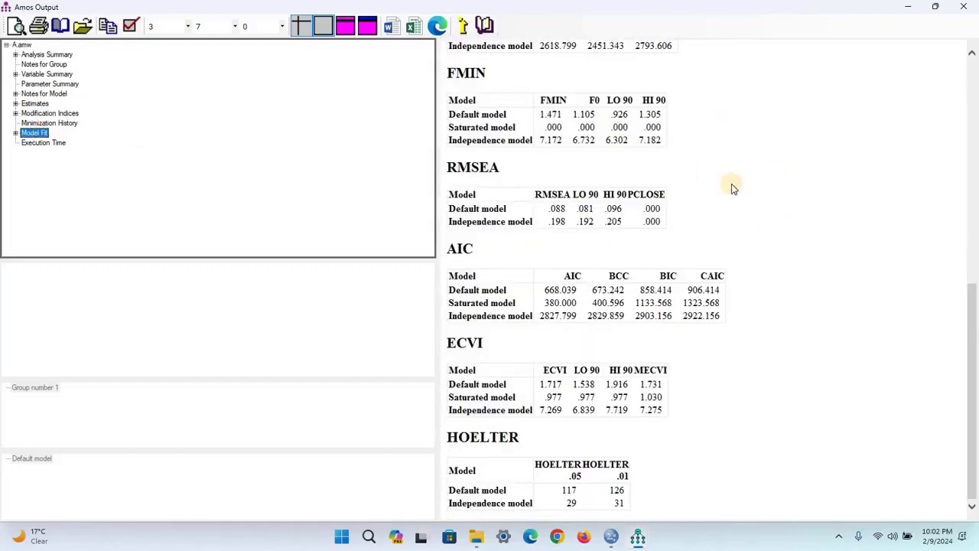
scroll(731, 183, up, 10)
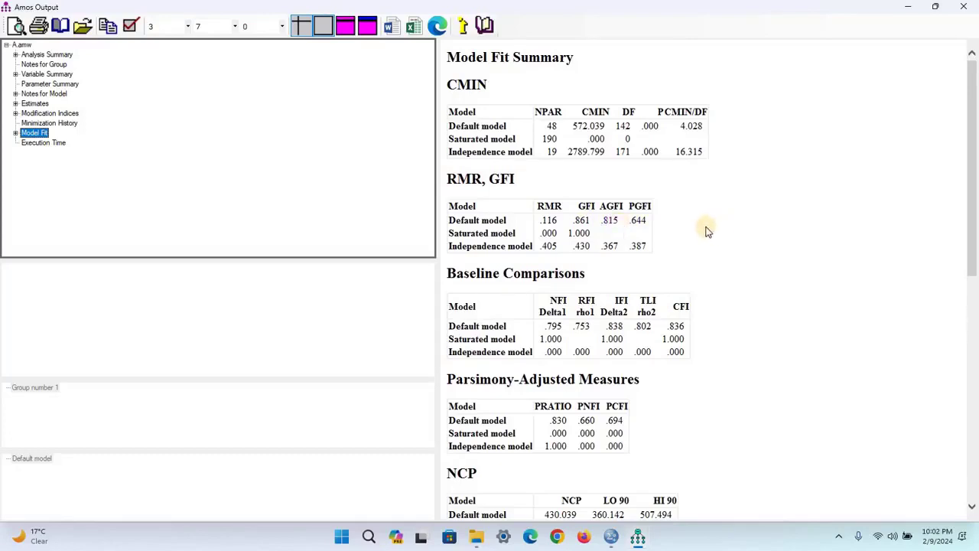
scroll(719, 218, down, 2)
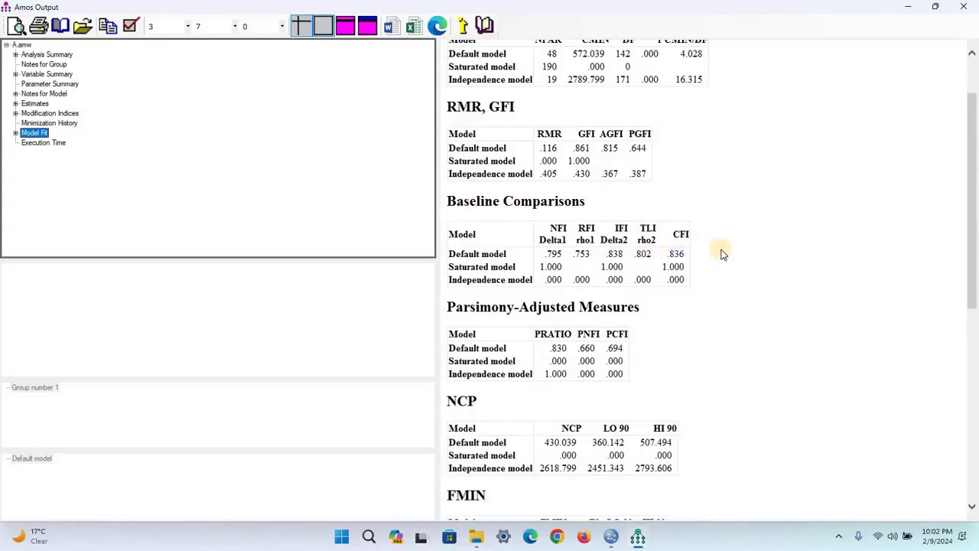
Step: Review the remaining fit indices, then minimize the output to return to the five-factor diagram
scroll(723, 253, down, 2)
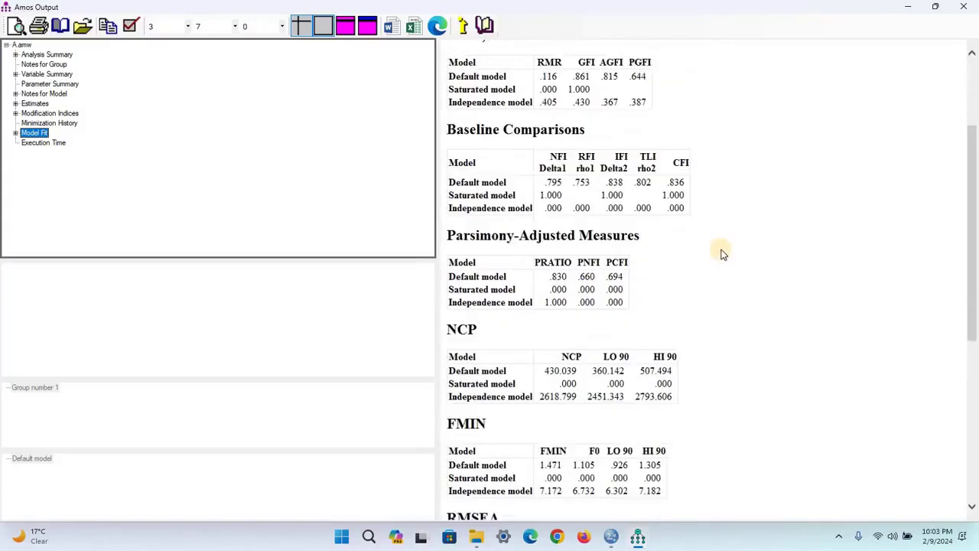
scroll(723, 253, down, 4)
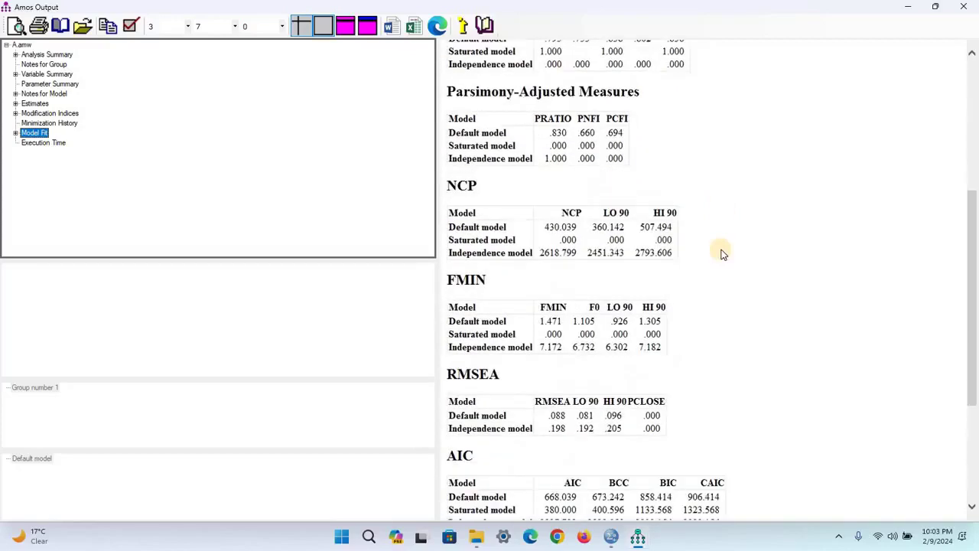
scroll(723, 254, down, 4)
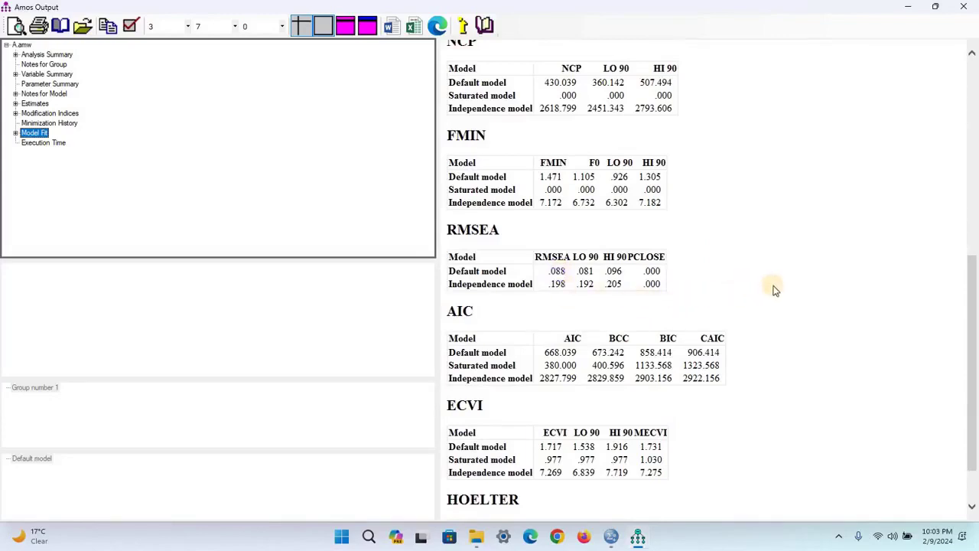
scroll(774, 290, down, 2)
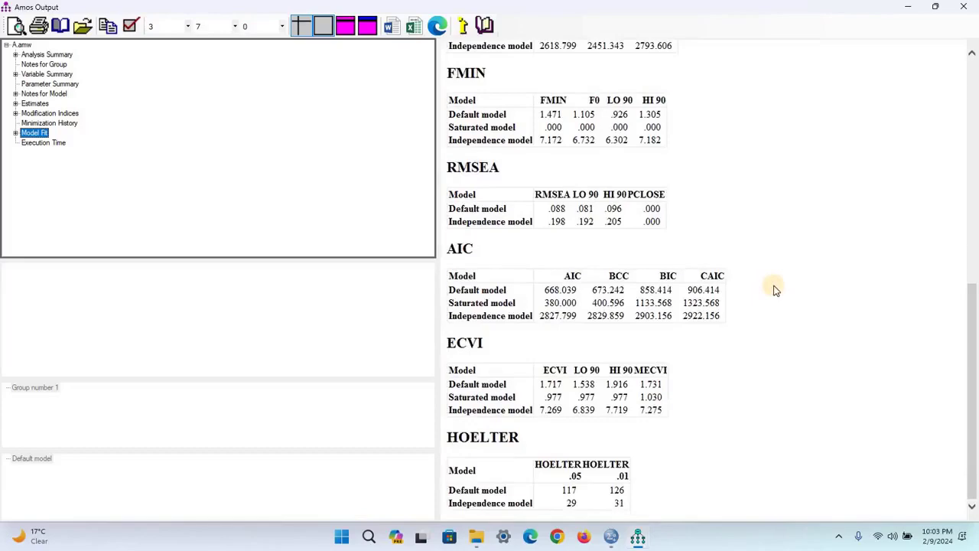
scroll(774, 289, up, 15)
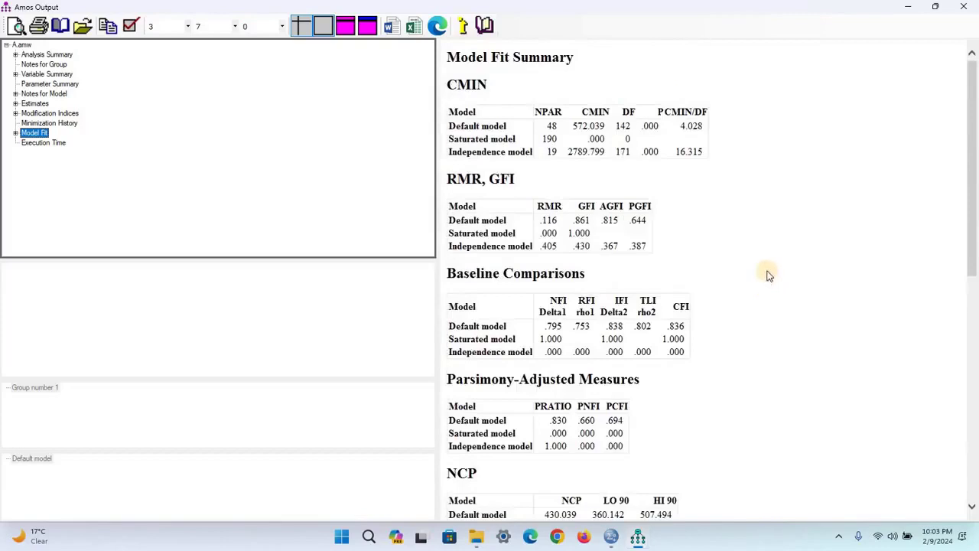
click(909, 7)
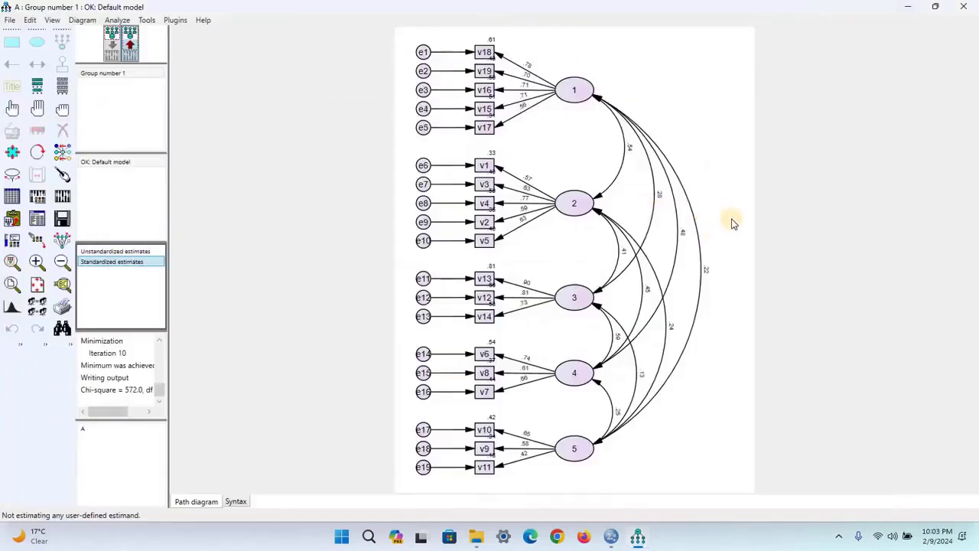